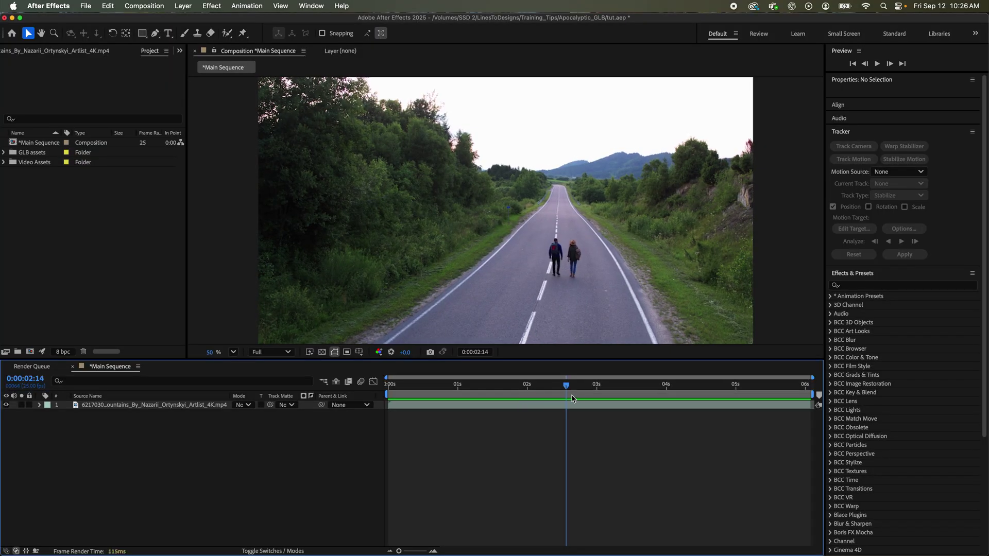
In Runway, generate a Gen-3 Alpha Turbo video from "an apocalyptic city with abandoned buildings, cars and overgrown trees and vines, broken pavement".
{"action": "left_click_drag", "start_coordinate": [570, 388], "coordinate": [788, 391]}
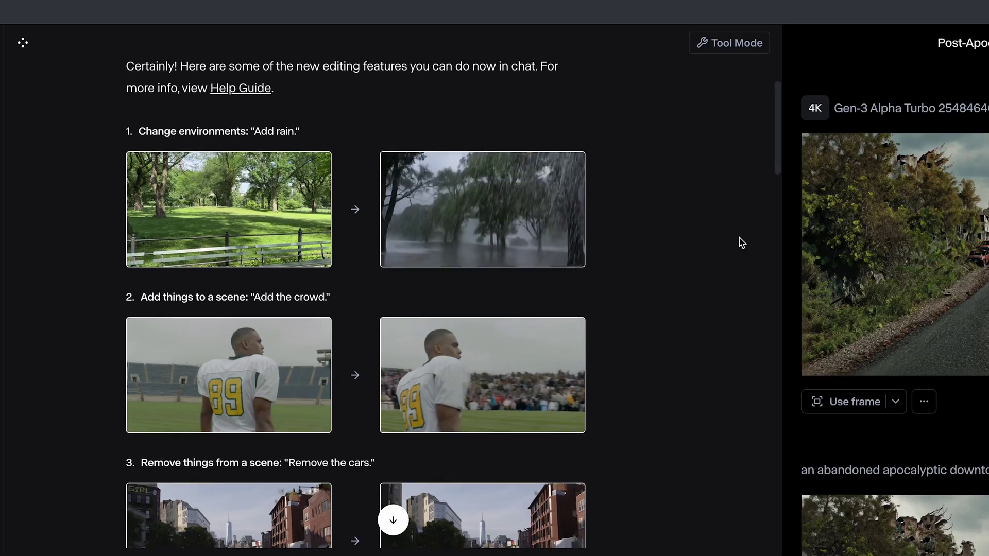
{"action": "scroll", "coordinate": [741, 242], "scroll_direction": "down", "scroll_amount": 1}
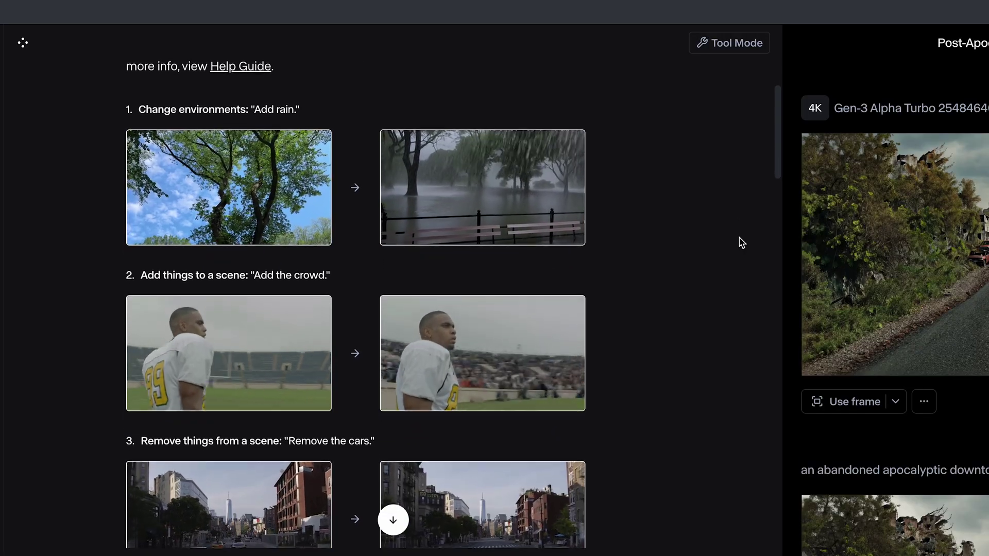
{"action": "scroll", "coordinate": [742, 242], "scroll_direction": "down", "scroll_amount": 2}
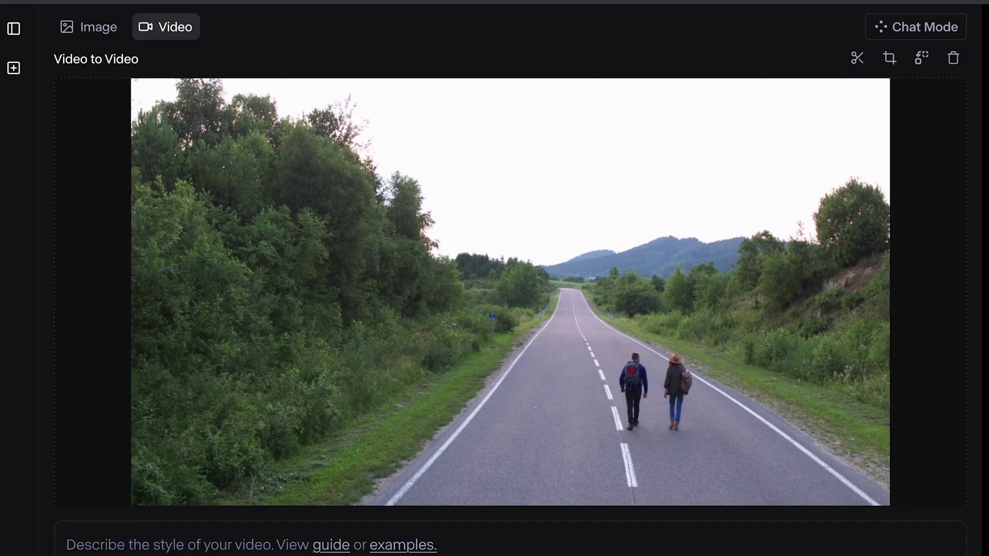
{"action": "type", "text": "an apocalyptic city with abandoned buildings, cars and overgrown trees and vines, broken pavement"}
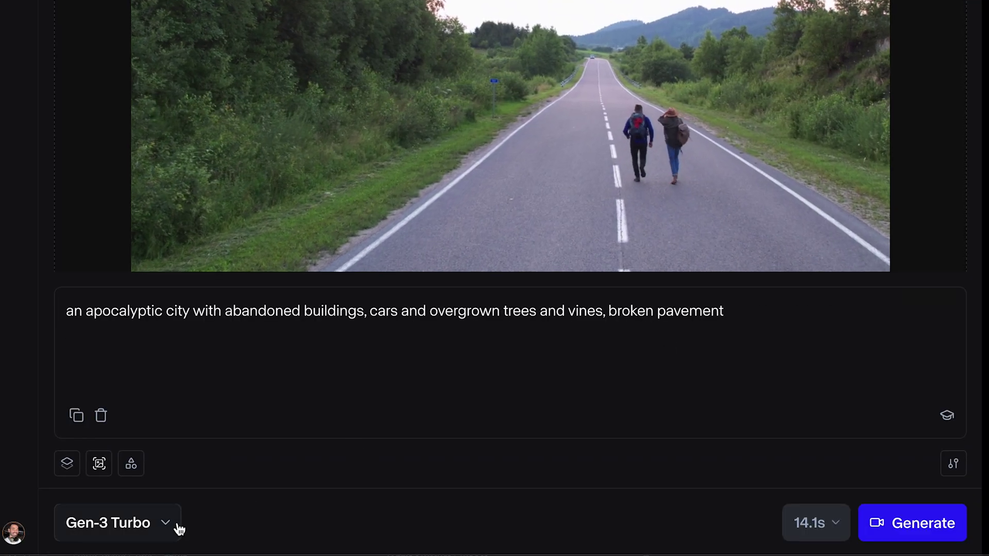
{"action": "left_click", "coordinate": [176, 527]}
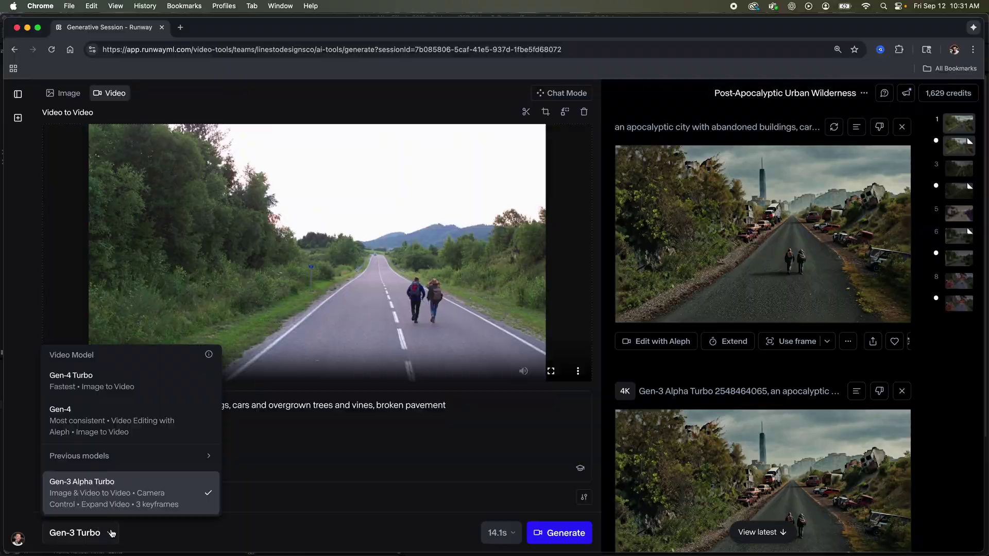
{"action": "left_click", "coordinate": [111, 534]}
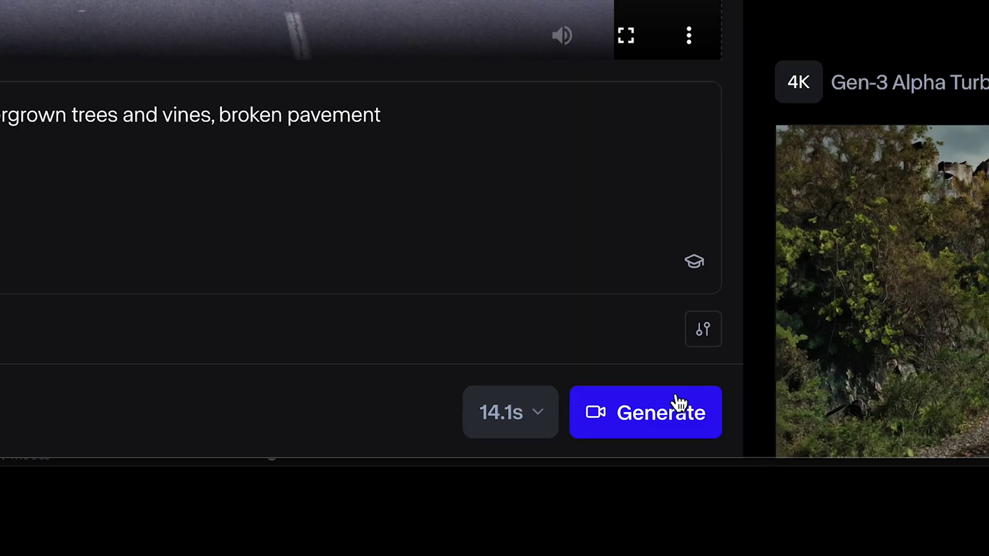
{"action": "left_click", "coordinate": [562, 533]}
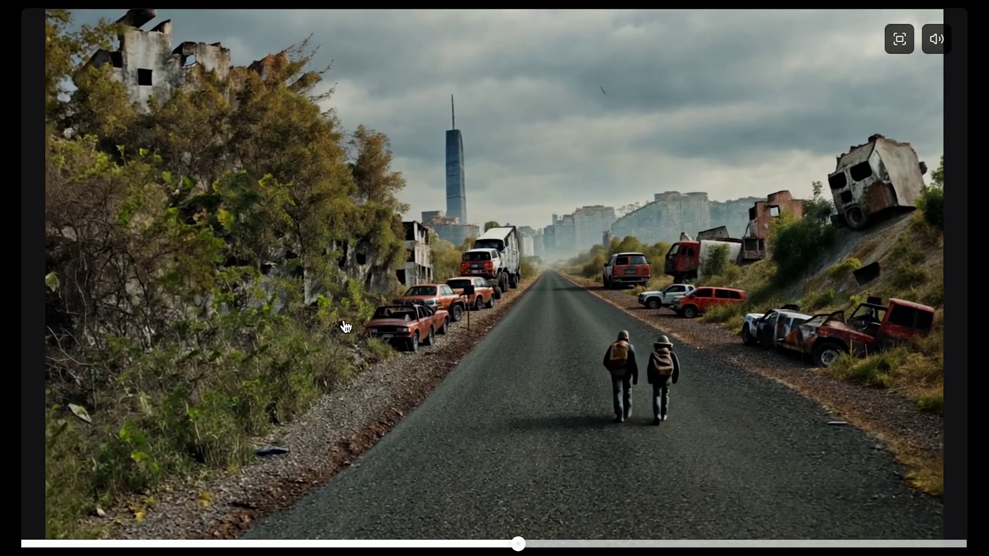
Play the generated apocalyptic road video and upscale it to 4K.
{"action": "left_click", "coordinate": [346, 327]}
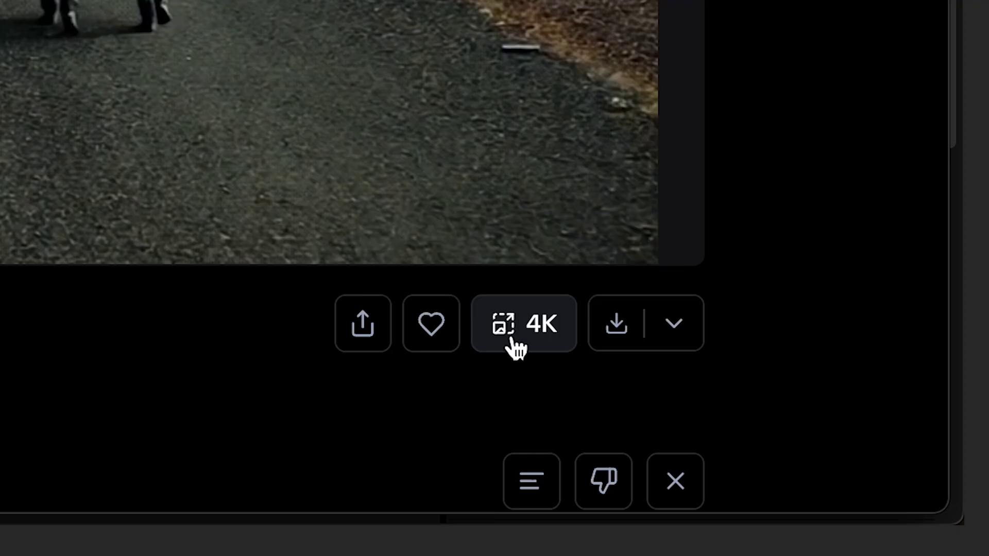
{"action": "left_click", "coordinate": [515, 349]}
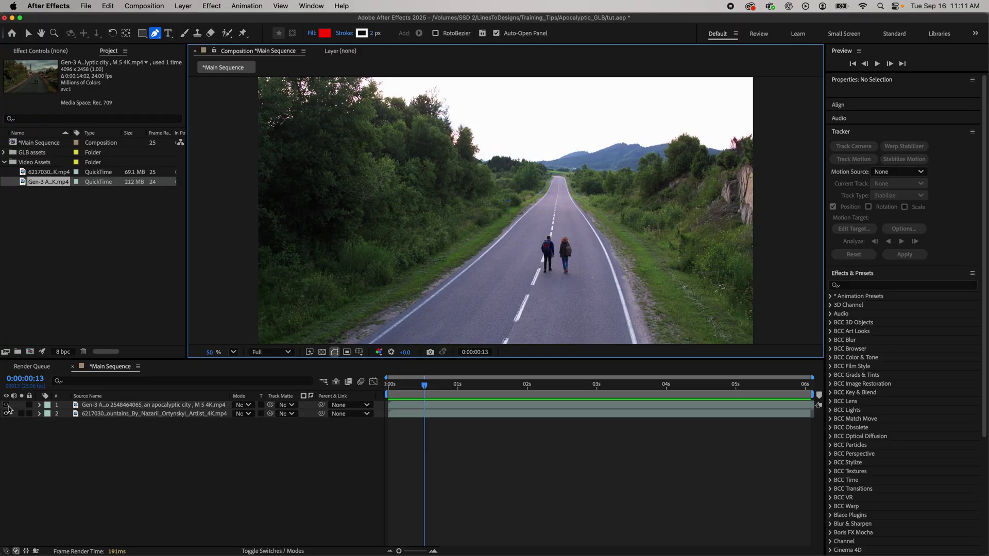
In After Effects, toggle the Gen-3 layer's visibility to compare its road and walkers with the original footage beneath.
{"action": "left_click", "coordinate": [7, 405]}
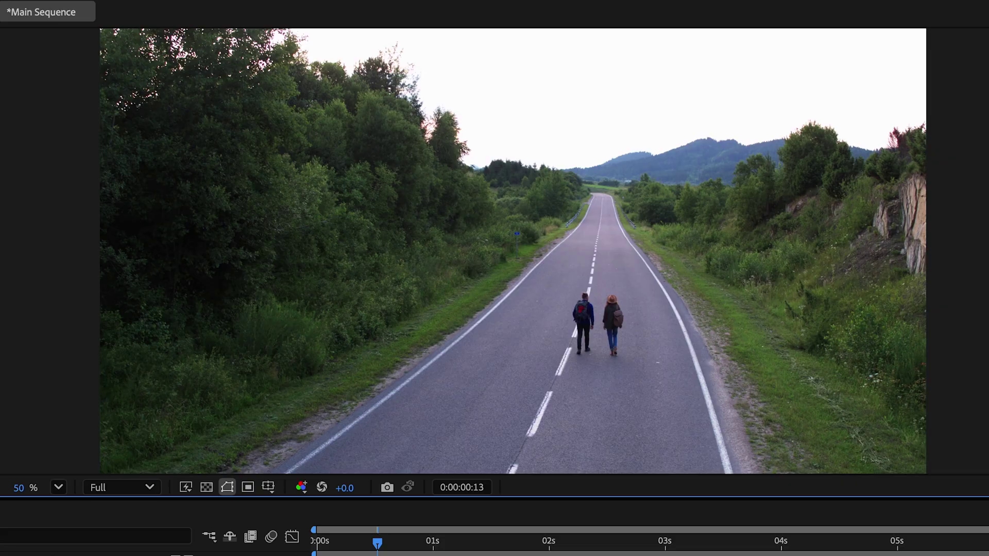
{"action": "left_click", "coordinate": [7, 406]}
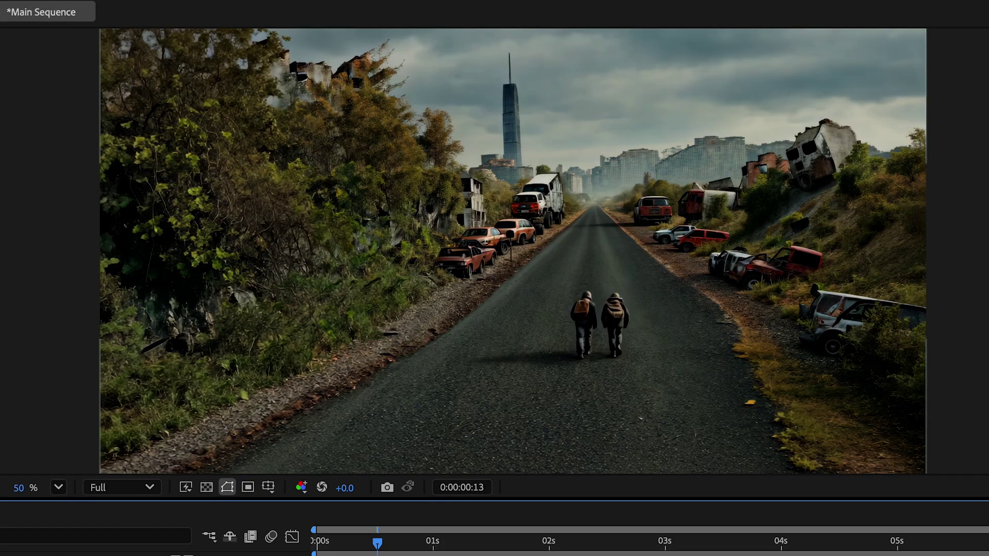
{"action": "key", "text": "ctrl+a"}
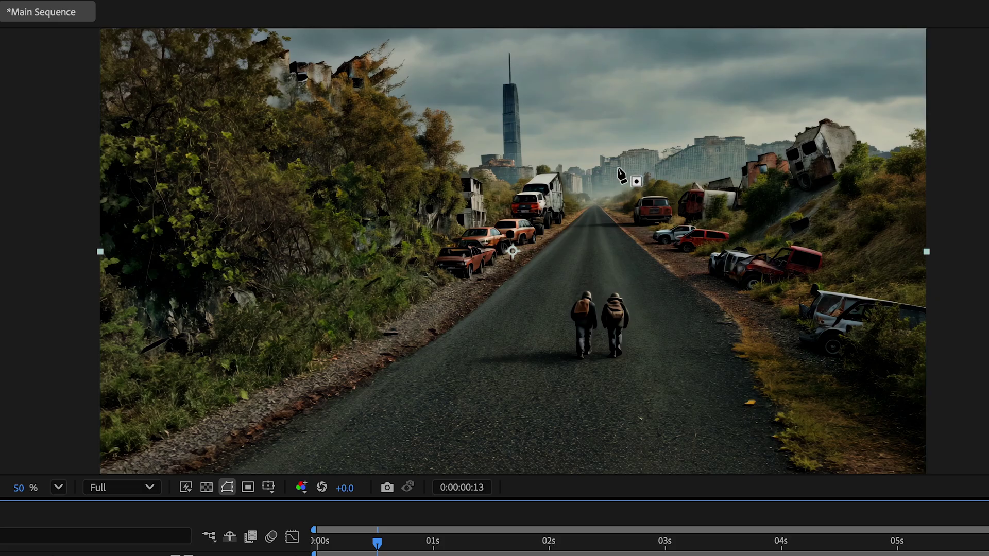
{"action": "left_click", "coordinate": [578, 208]}
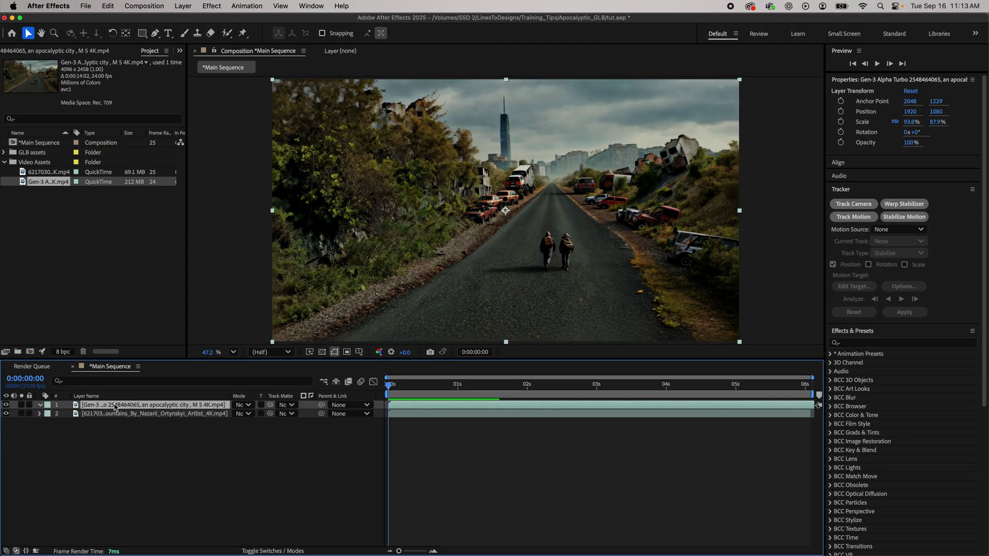
Apply Track in Boris FX Mocha to the Gen-3 layer and launch Mocha AE.
{"action": "left_click", "coordinate": [233, 5]}
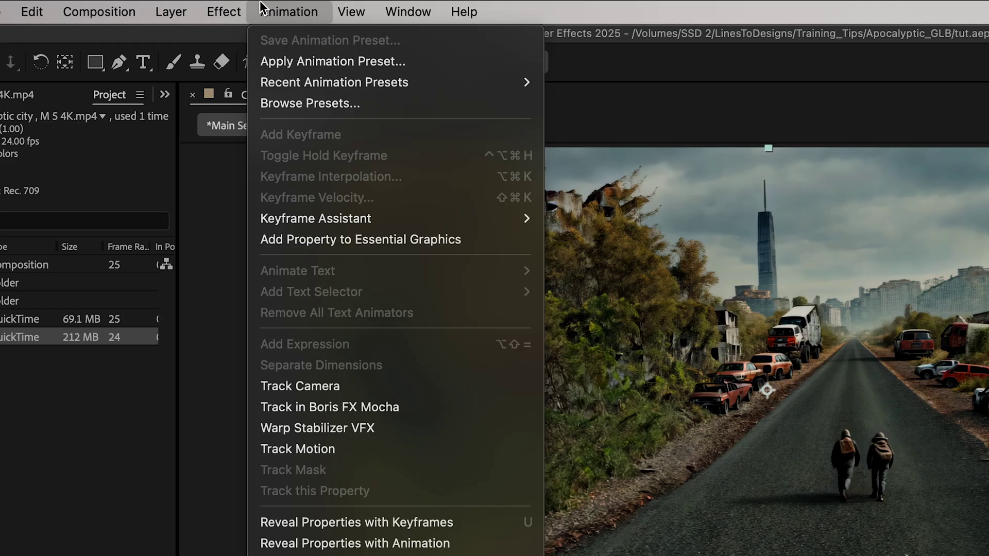
{"action": "left_click", "coordinate": [348, 409]}
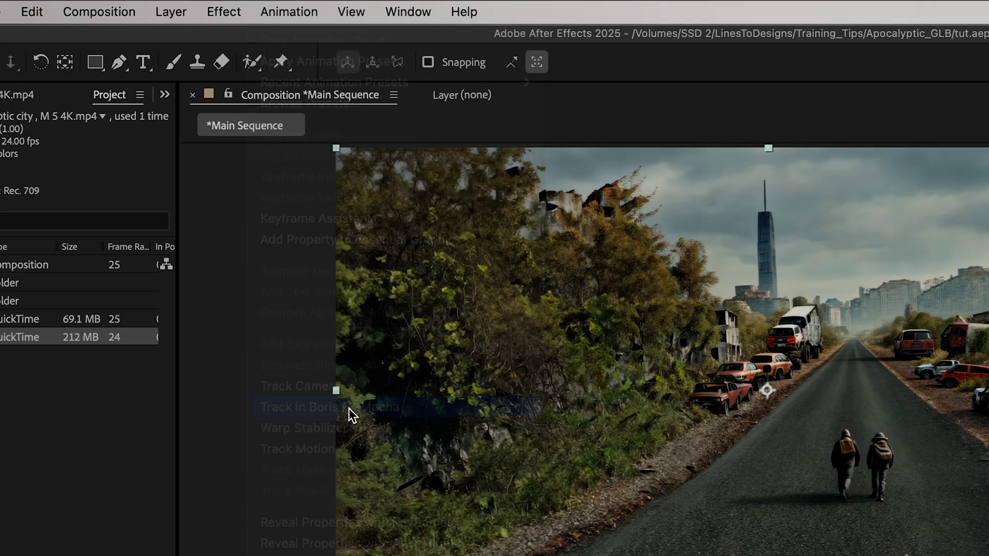
{"action": "left_click", "coordinate": [273, 261]}
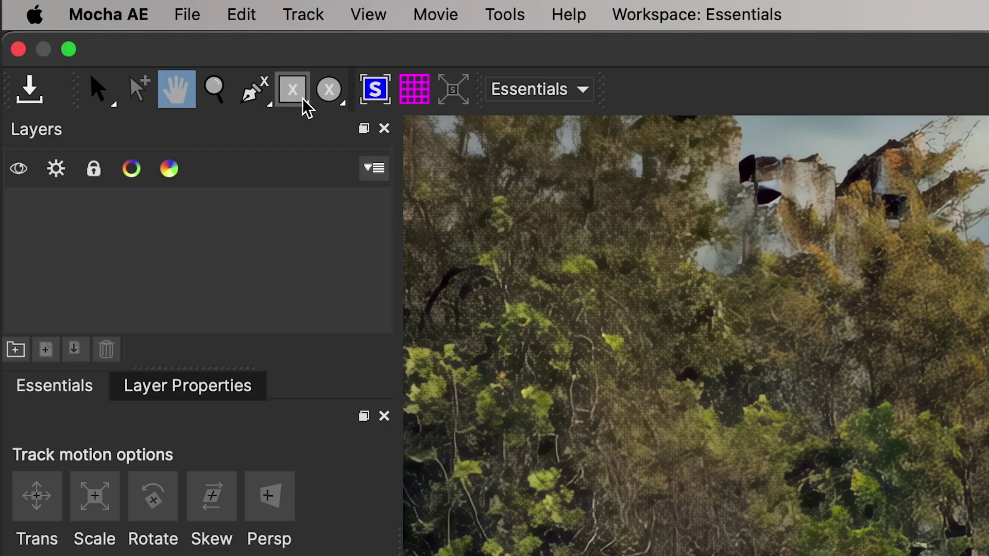
Draw a closed spline around the road, following both shoulders up to the vanishing point and extending beyond the frame's lower edge.
{"action": "left_click", "coordinate": [105, 37]}
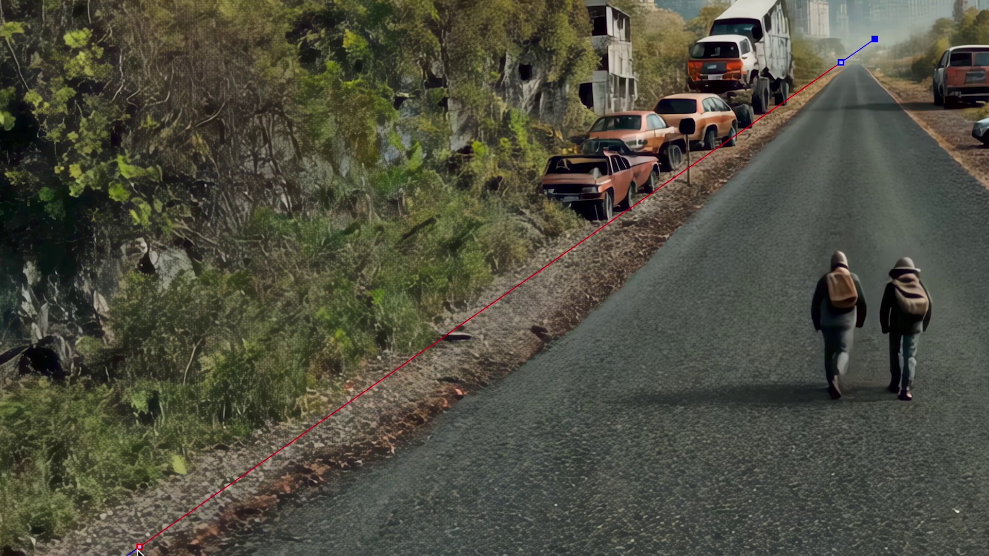
{"action": "left_click", "coordinate": [301, 508]}
{"action": "left_click", "coordinate": [22, 509]}
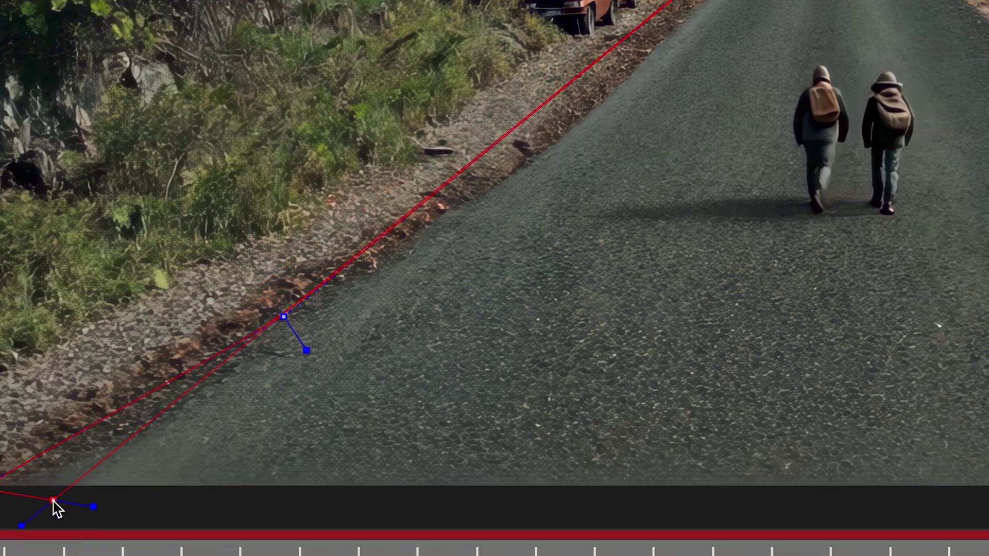
{"action": "left_click", "coordinate": [864, 511]}
{"action": "left_click", "coordinate": [663, 270]}
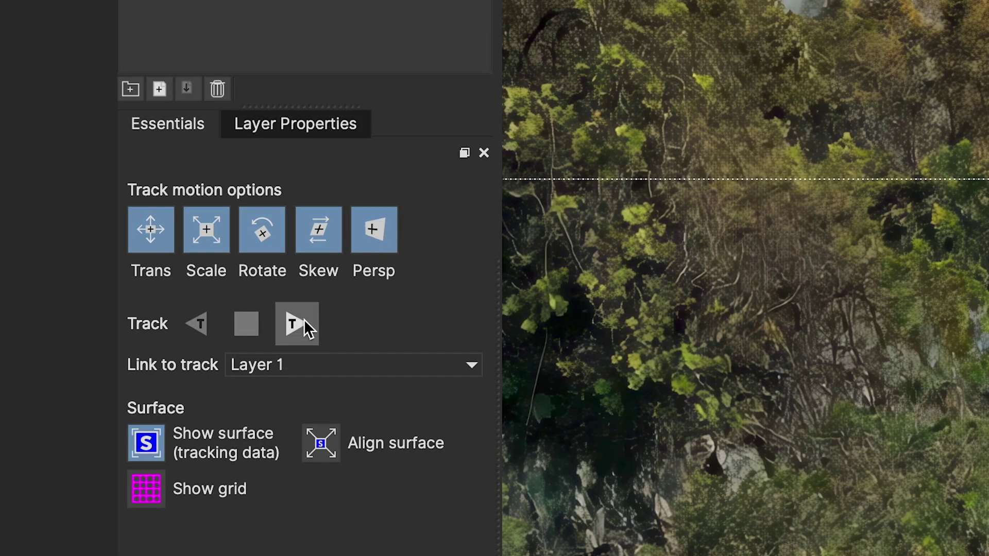
Track the road shape forward with translation, scale, rotation, skew and perspective, and save the project back to After Effects.
{"action": "left_click", "coordinate": [301, 323]}
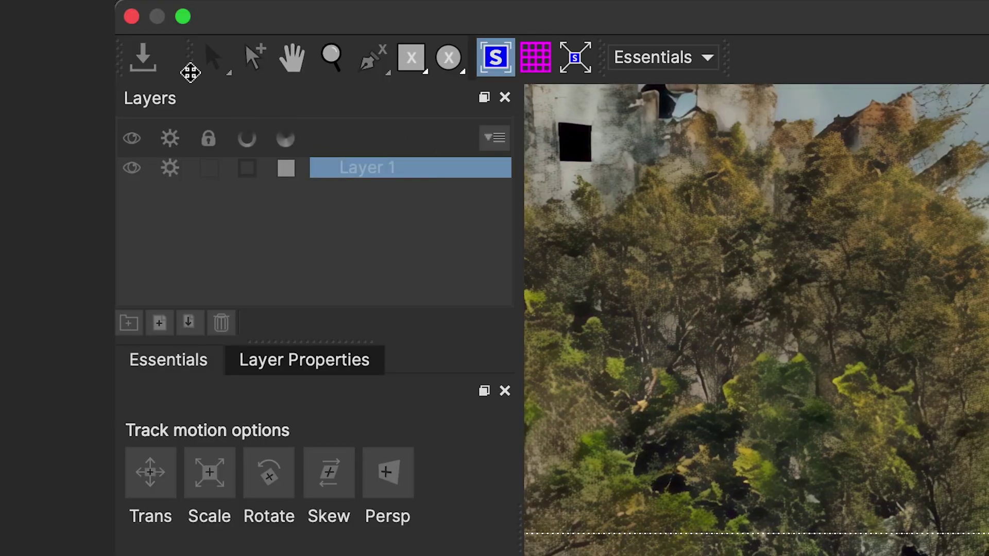
{"action": "left_click", "coordinate": [144, 56]}
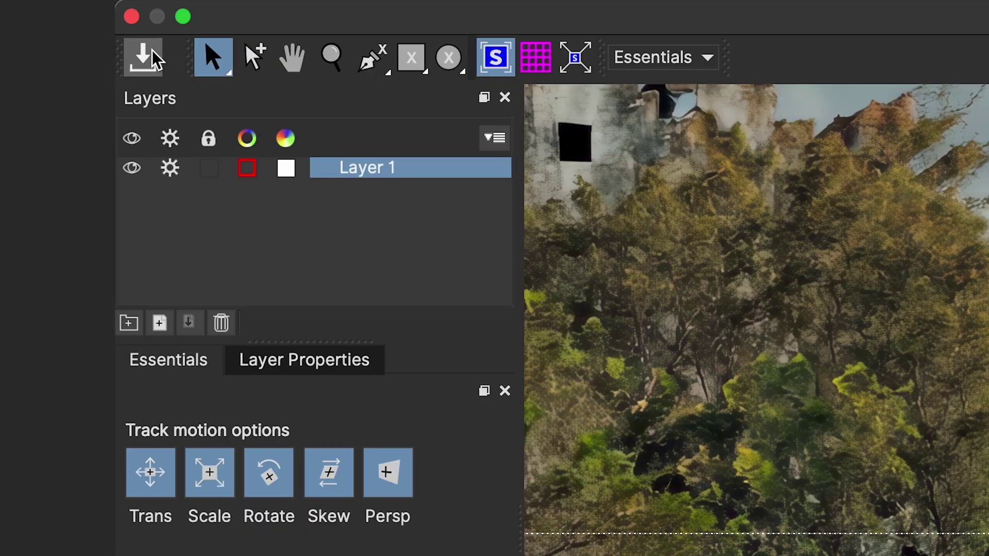
{"action": "left_click", "coordinate": [131, 16]}
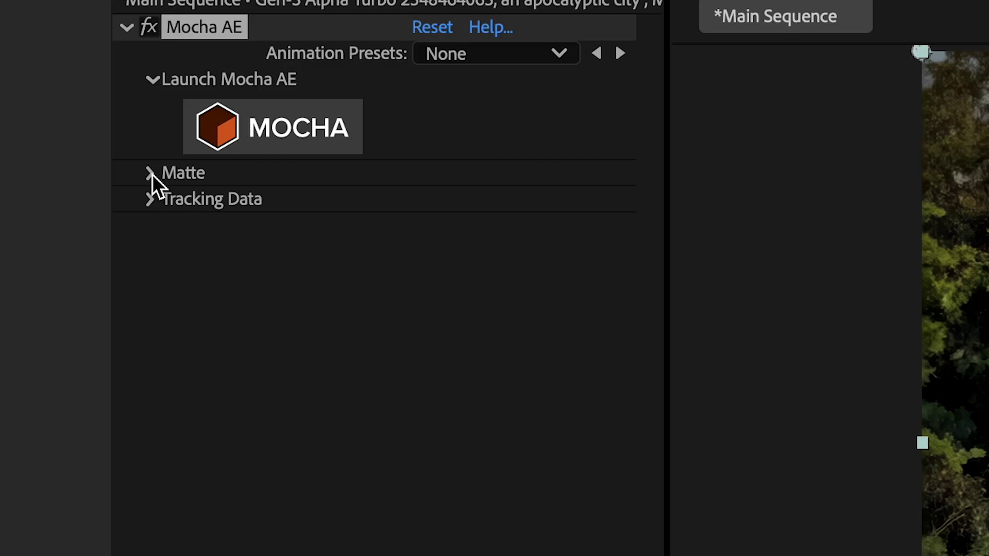
Create AE masks from the Mocha road matte on the Gen-3 layer and invert the mask to reveal the original road.
{"action": "left_click", "coordinate": [13, 120]}
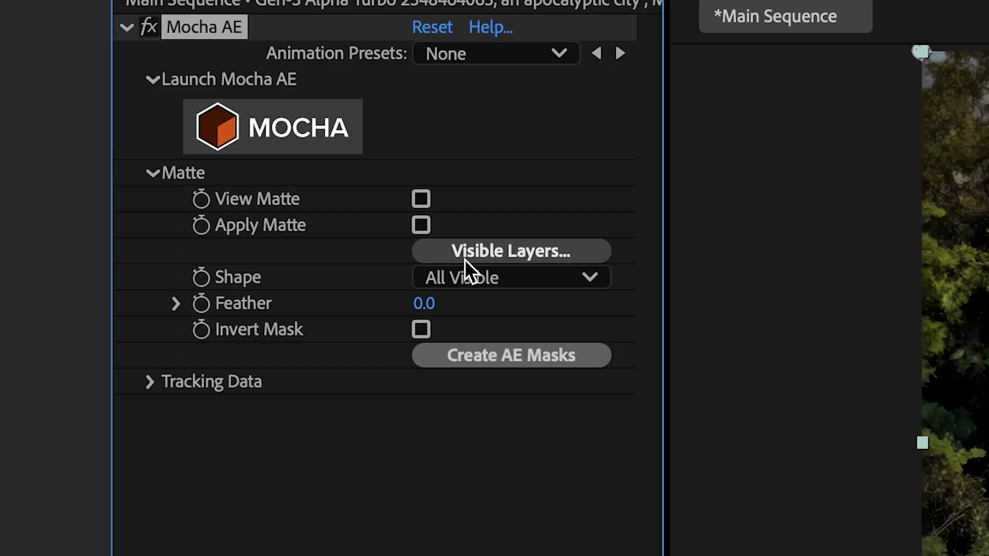
{"action": "left_click", "coordinate": [480, 354]}
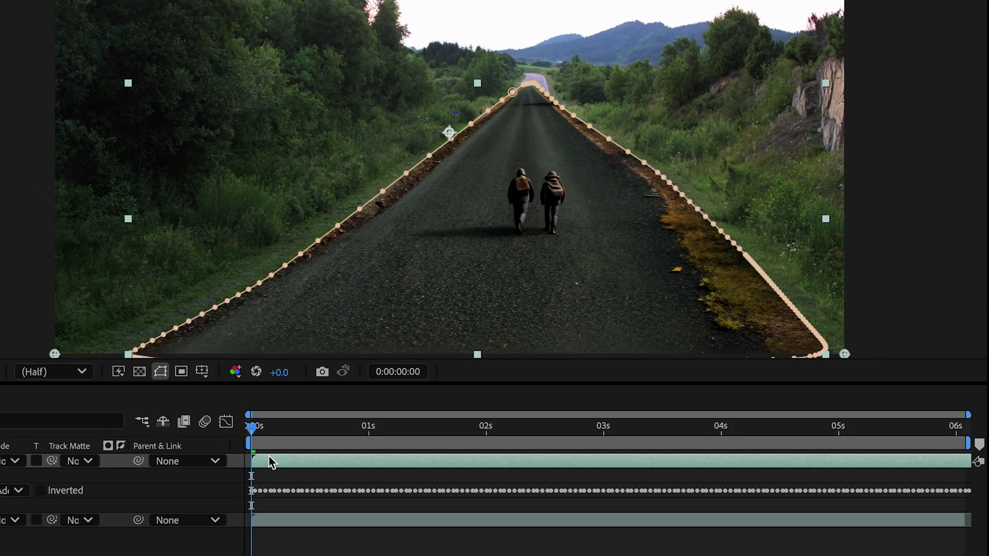
{"action": "left_click_drag", "start_coordinate": [273, 441], "coordinate": [524, 428]}
{"action": "key", "text": "Home"}
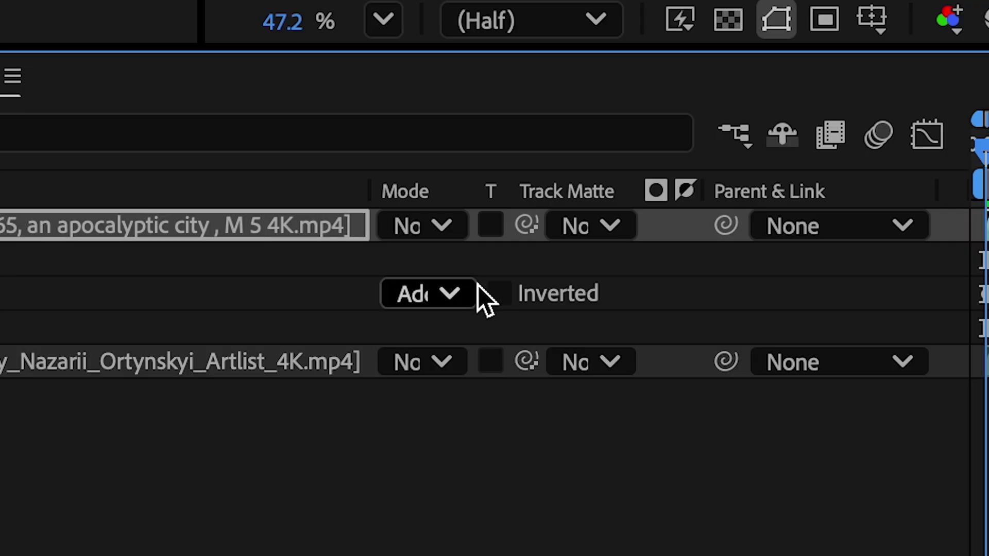
{"action": "left_click", "coordinate": [38, 490]}
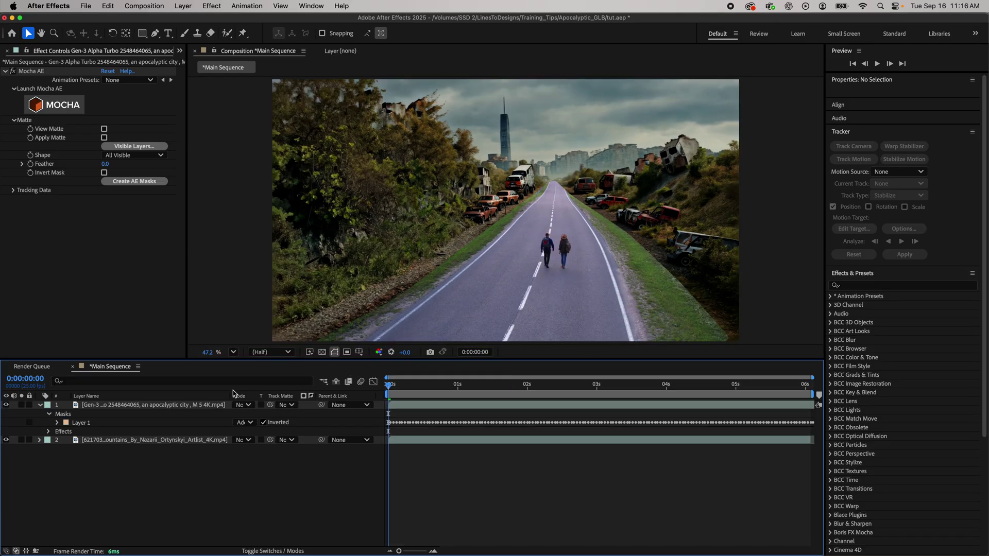
Set the road mask's vertical feather to 200 pixels and its expansion to 58 pixels, and preview the composite.
{"action": "key", "text": "f"}
{"action": "left_click", "coordinate": [254, 423]}
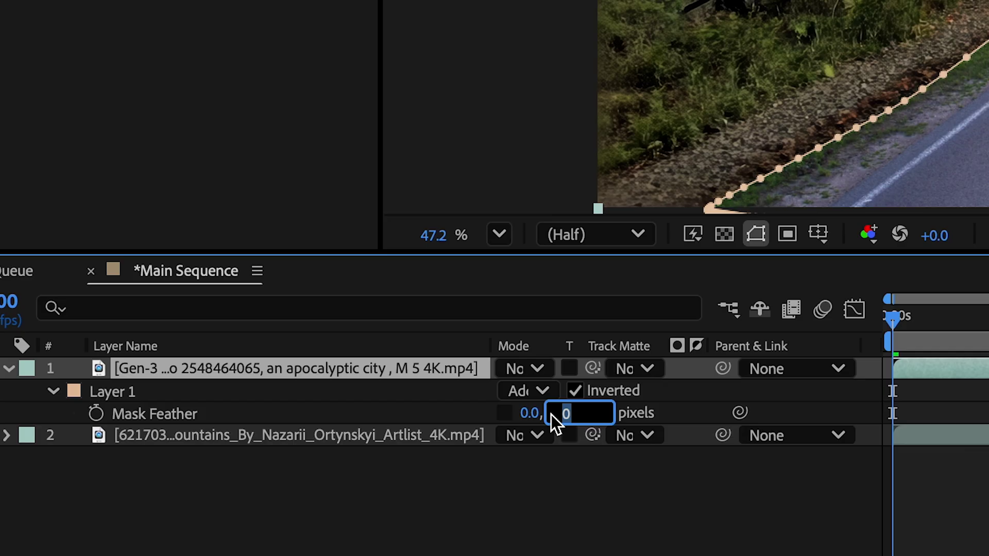
{"action": "type", "text": "200"}
{"action": "key", "text": "Return"}
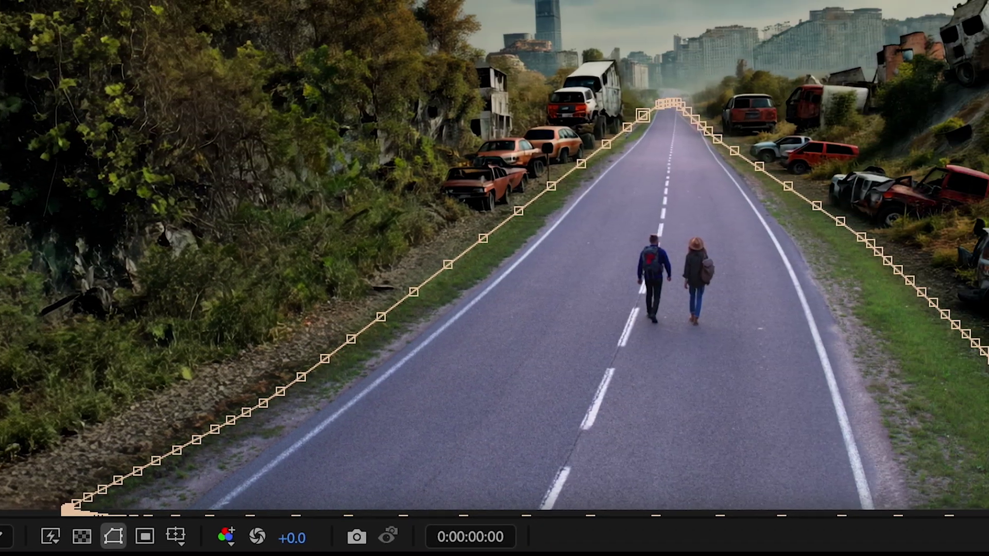
{"action": "key", "text": "space"}
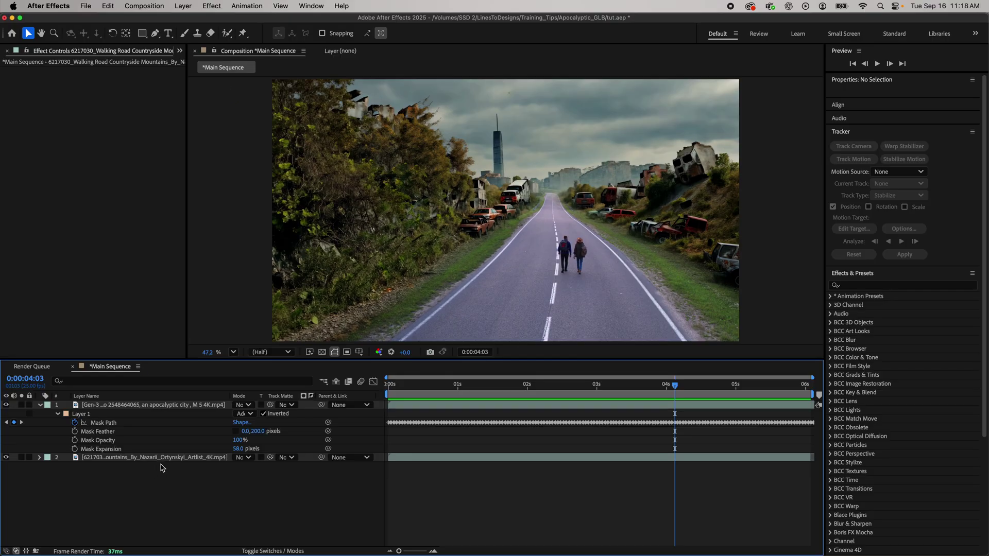
Run Track Camera on the original road footage layer.
{"action": "right_click", "coordinate": [166, 458]}
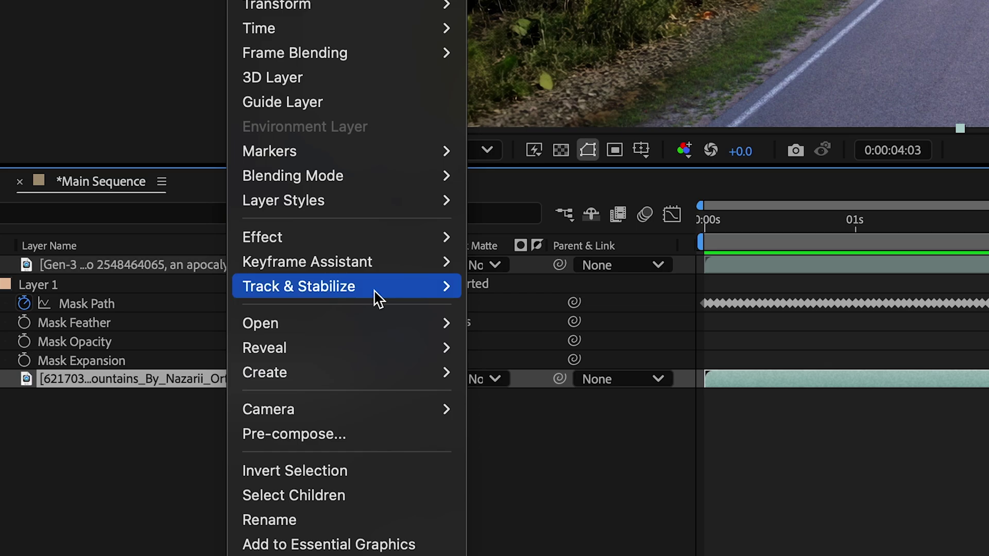
{"action": "mouse_move", "coordinate": [378, 299]}
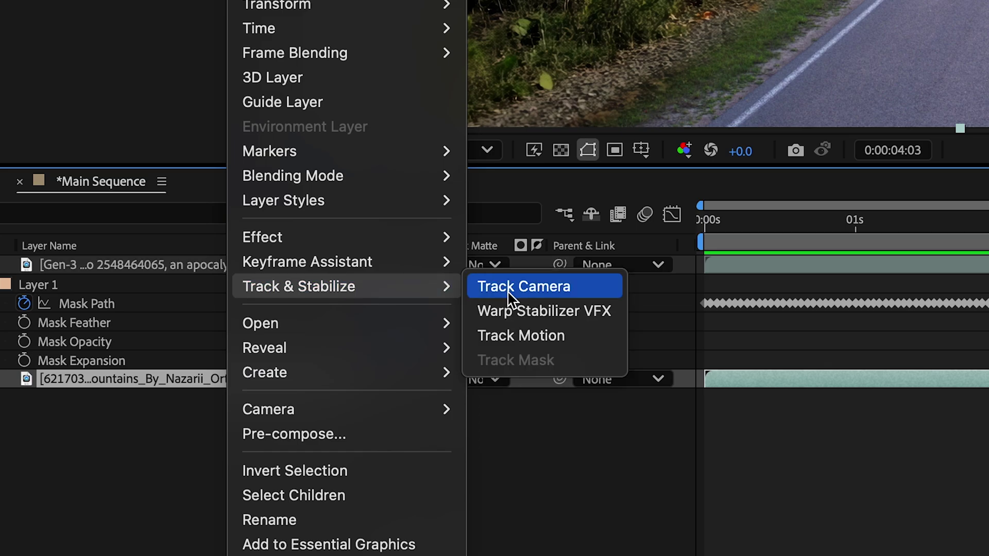
{"action": "left_click", "coordinate": [540, 298]}
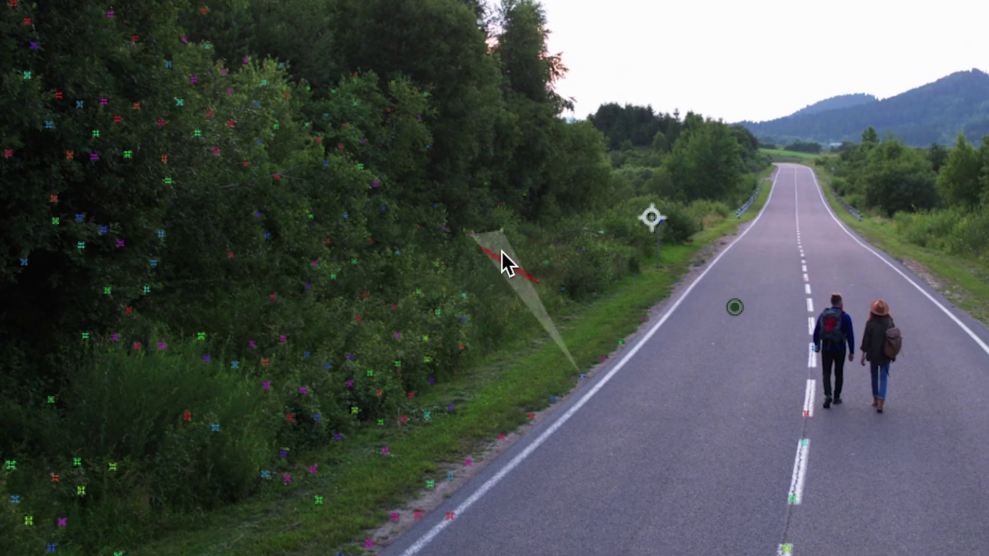
Create a solid and camera from a group of track points on the trees beside the road.
{"action": "mouse_move", "coordinate": [499, 204]}
{"action": "left_mouse_down"}
{"action": "mouse_move", "coordinate": [332, 25]}
{"action": "mouse_move", "coordinate": [318, 466]}
{"action": "mouse_move", "coordinate": [547, 264]}
{"action": "left_mouse_up"}
{"action": "right_click", "coordinate": [428, 253]}
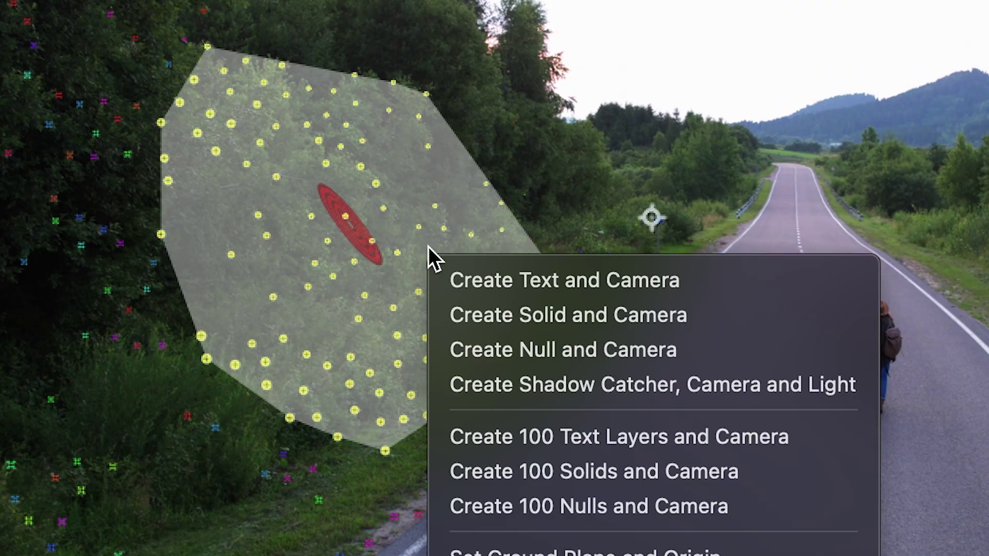
{"action": "left_click", "coordinate": [514, 313]}
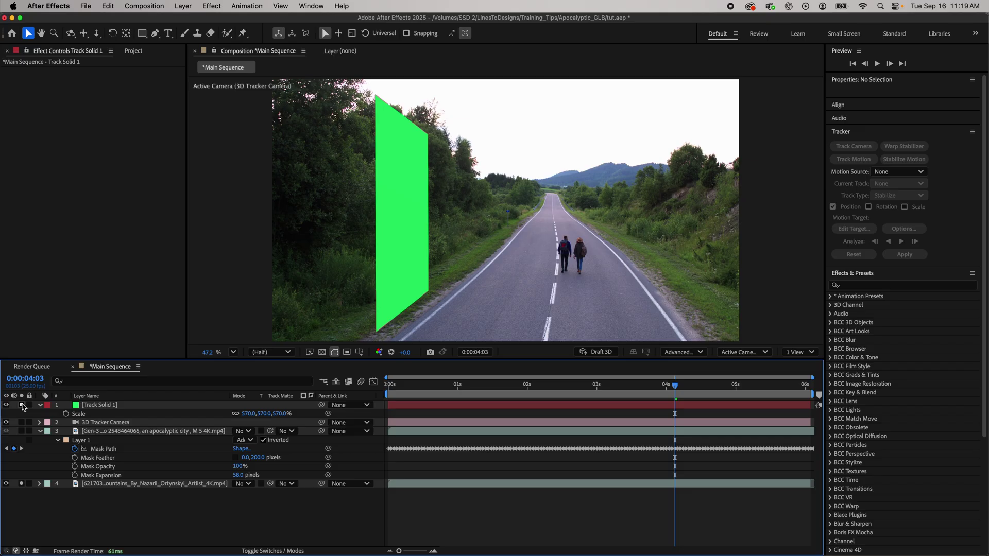
Show the Gen-3 layer again and scale the track solid to 570%.
{"action": "left_click", "coordinate": [6, 404]}
{"action": "left_click", "coordinate": [21, 484]}
{"action": "left_click", "coordinate": [21, 483]}
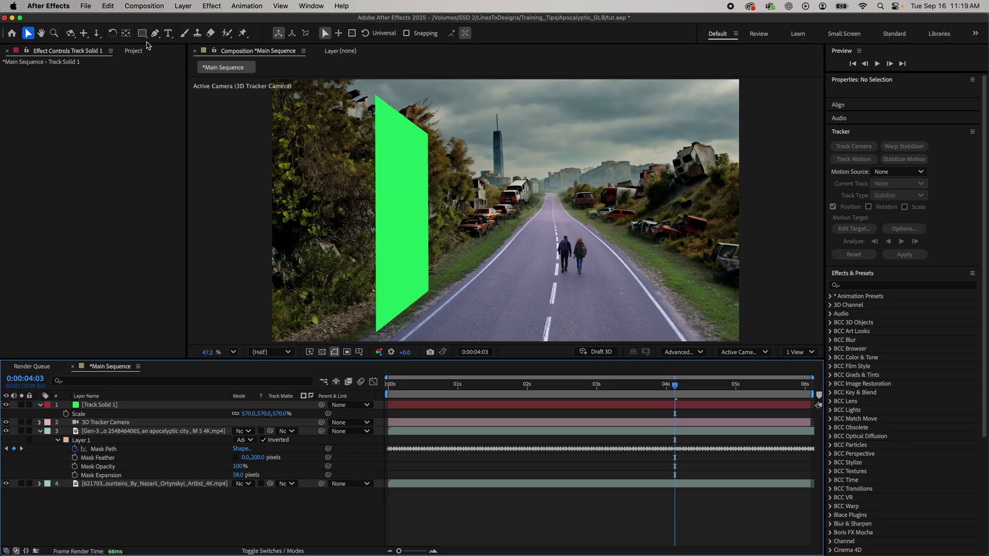
Add the post-apocalyptic_buildings.glb model to the main composition above the track solid and accept its model settings.
{"action": "left_click", "coordinate": [134, 50]}
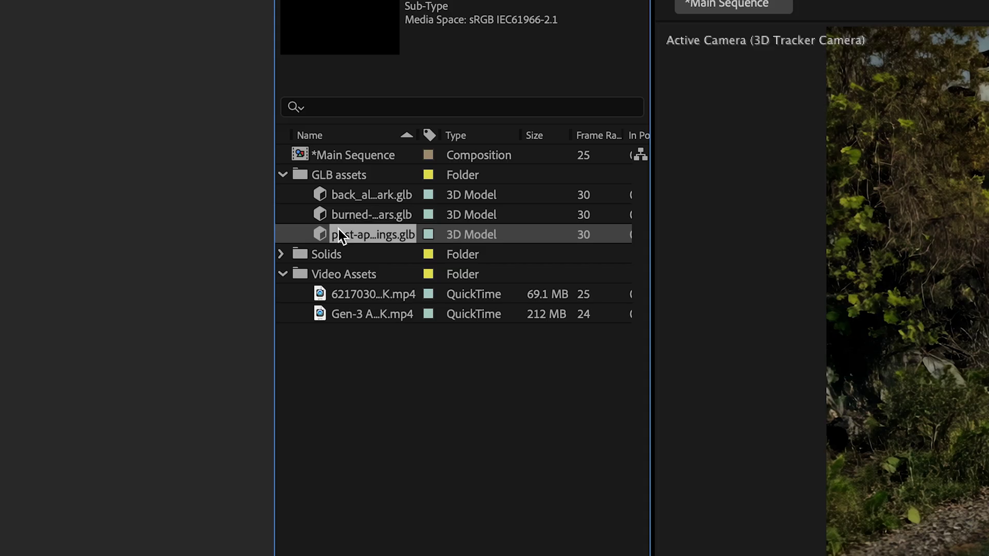
{"action": "left_click_drag", "start_coordinate": [345, 236], "coordinate": [521, 276]}
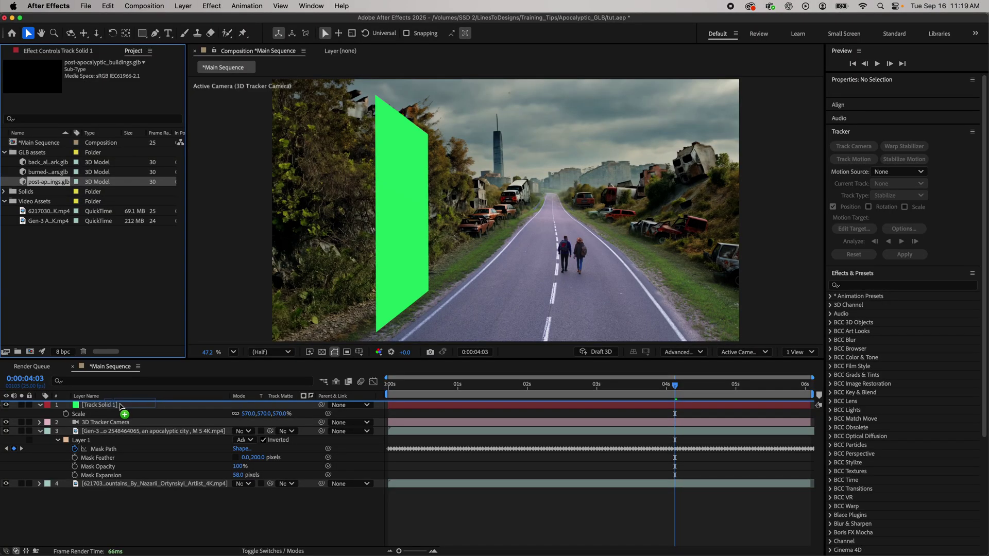
{"action": "left_click_drag", "start_coordinate": [120, 407], "coordinate": [120, 407]}
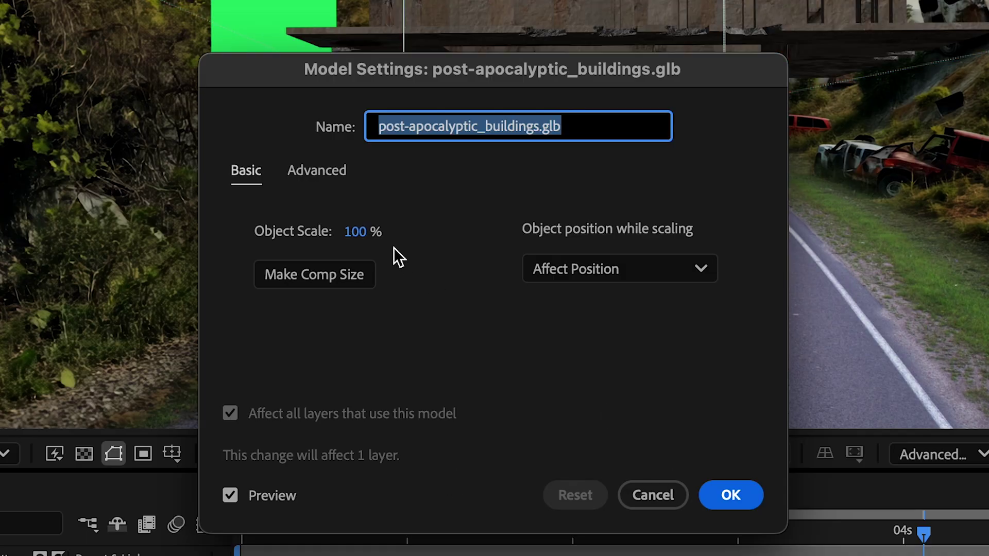
{"action": "left_click_drag", "start_coordinate": [360, 232], "coordinate": [456, 232]}
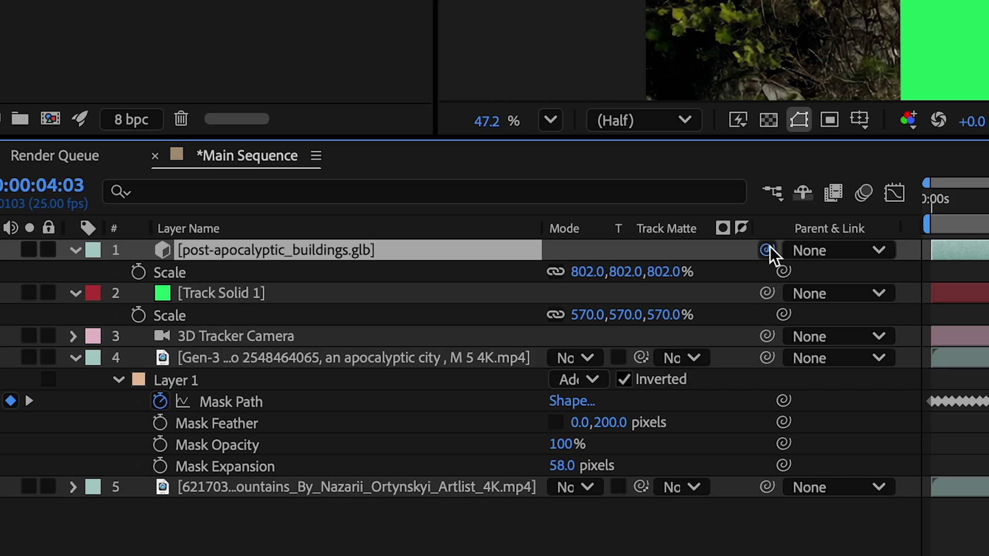
Parent the buildings model to Track Solid 1 and position the buildings along the left side of the road.
{"action": "left_click_drag", "start_coordinate": [769, 246], "coordinate": [675, 292]}
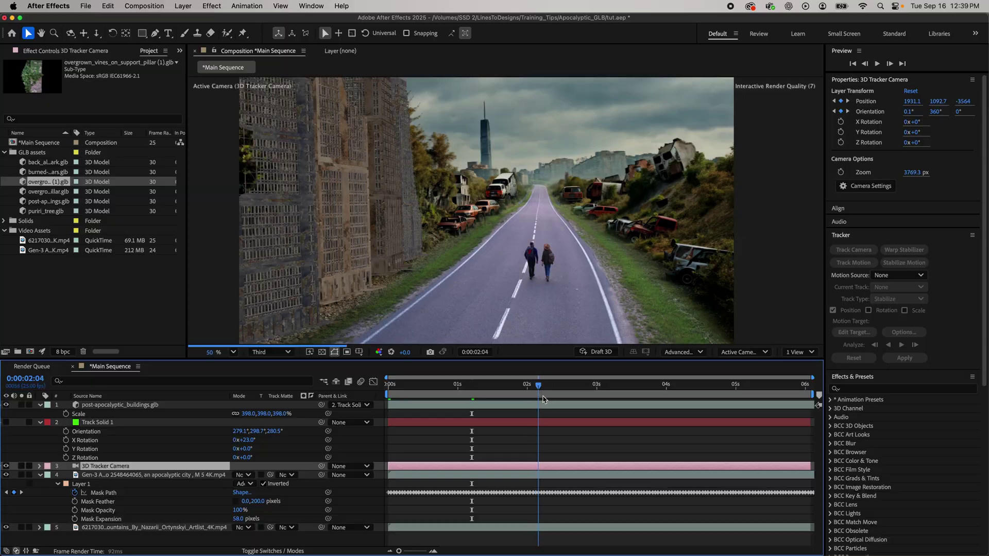
{"action": "mouse_move", "coordinate": [543, 398]}
{"action": "left_mouse_down"}
{"action": "mouse_move", "coordinate": [655, 407]}
{"action": "mouse_move", "coordinate": [448, 395]}
{"action": "mouse_move", "coordinate": [653, 407]}
{"action": "mouse_move", "coordinate": [533, 399]}
{"action": "left_mouse_up"}
Create a shadow-casting Environment light with 100% shadow darkness and use the background road video as its source.
{"action": "right_click", "coordinate": [515, 445]}
{"action": "mouse_move", "coordinate": [543, 423]}
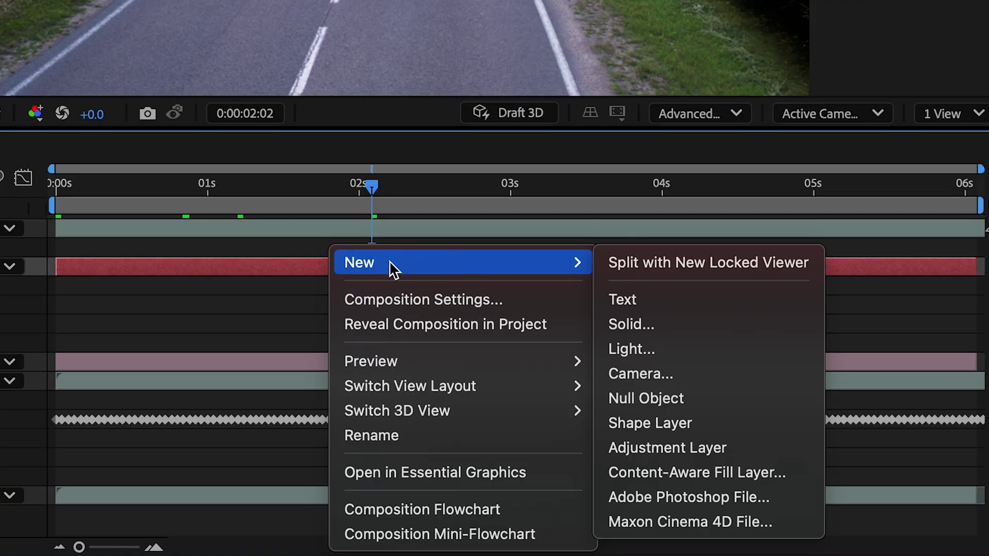
{"action": "left_click", "coordinate": [690, 349]}
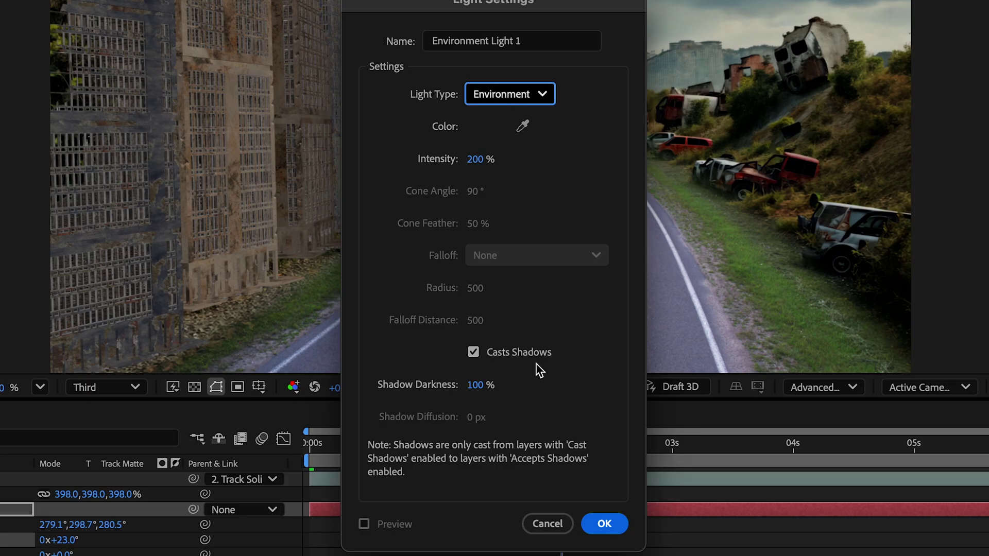
{"action": "left_click", "coordinate": [601, 524]}
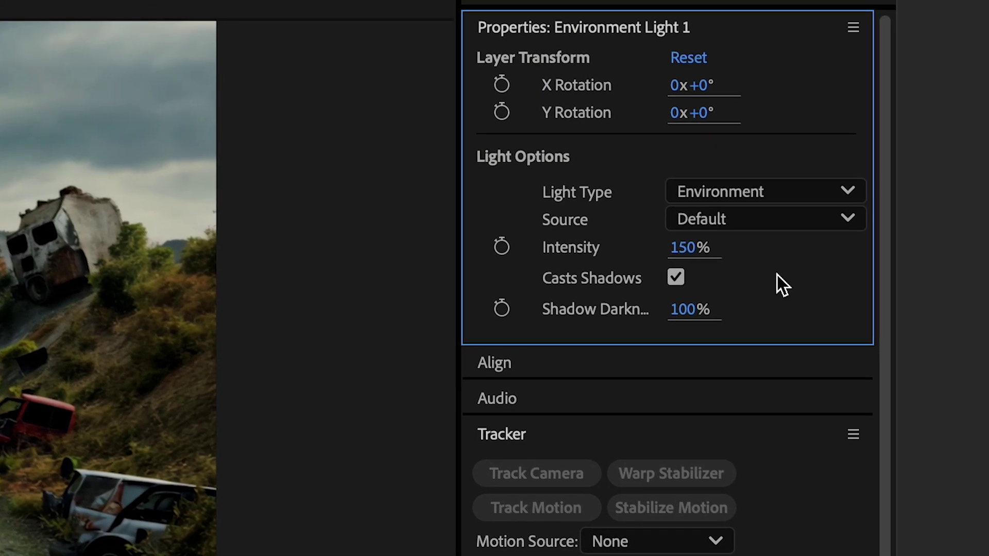
{"action": "left_click", "coordinate": [762, 224]}
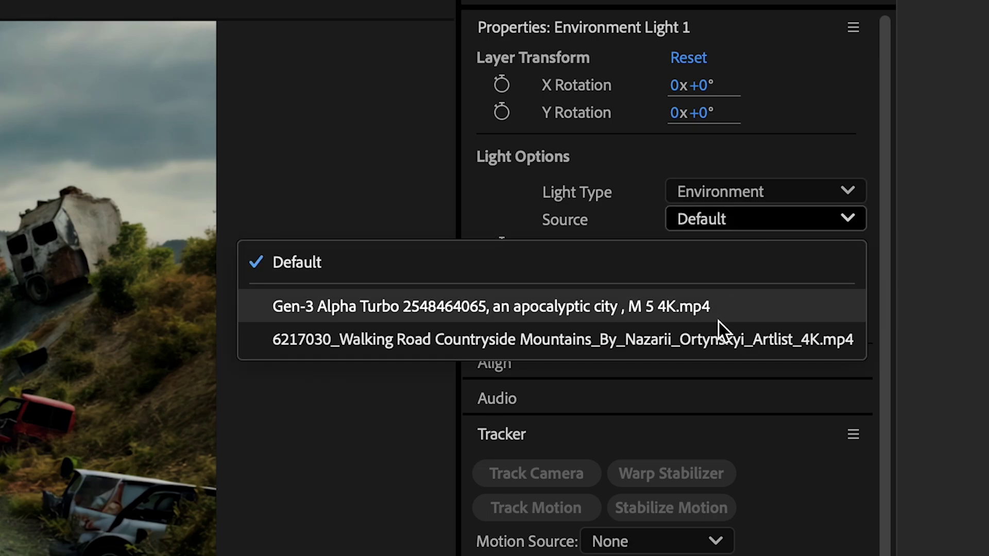
{"action": "left_click", "coordinate": [713, 339]}
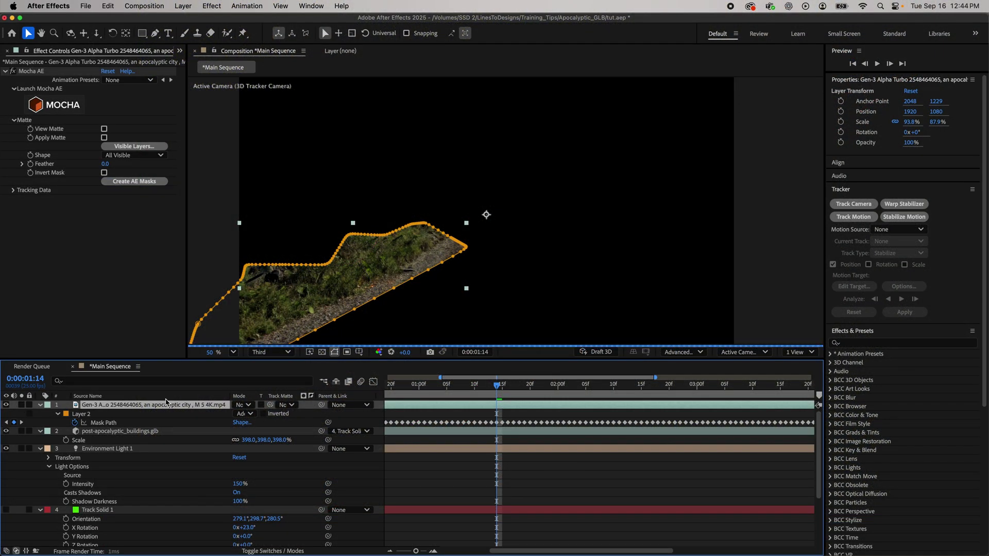
Set the feather of the duplicated Gen-3 layer's roadside vegetation mask to 200 pixels.
{"action": "left_click", "coordinate": [255, 422]}
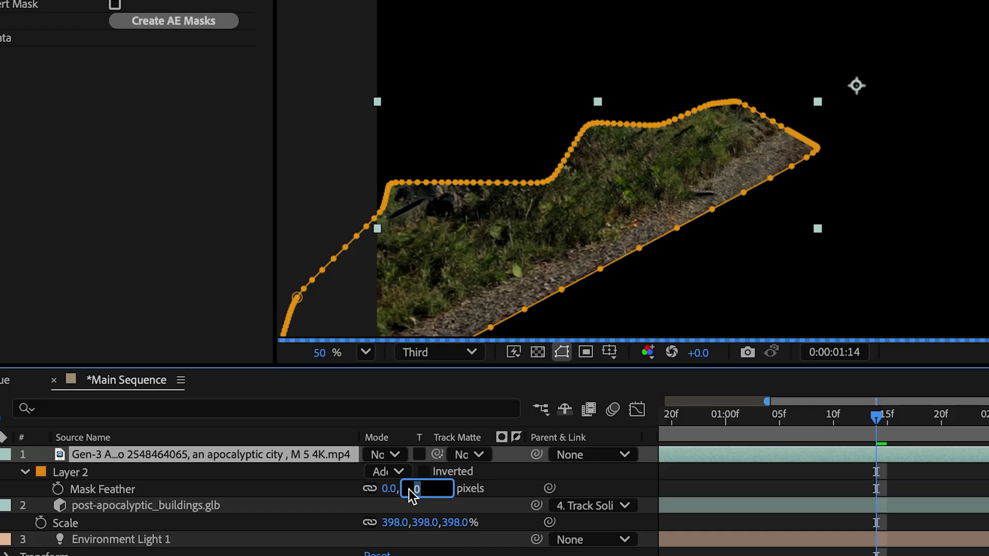
{"action": "type", "text": "200"}
{"action": "key", "text": "Return"}
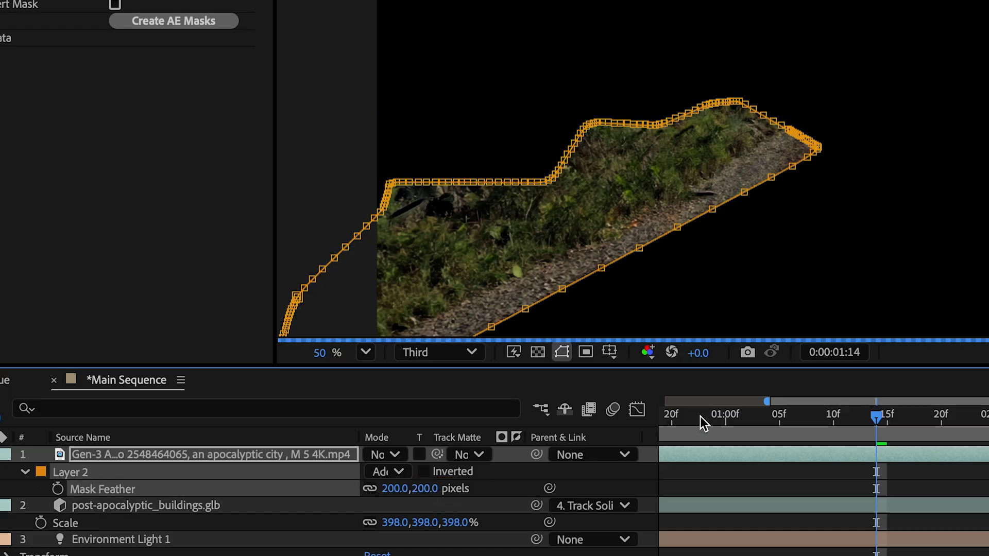
{"action": "left_click", "coordinate": [854, 418]}
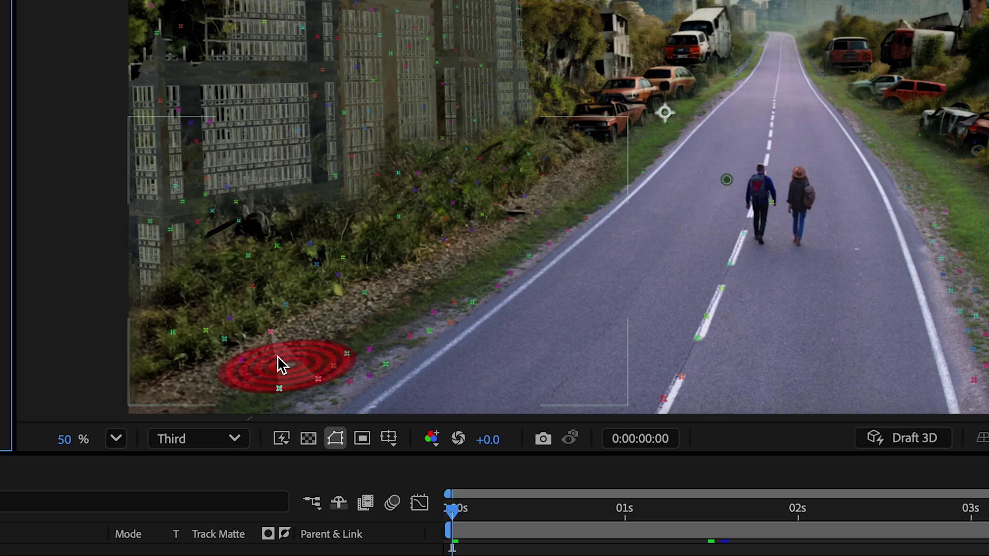
Create a solid from the ground track points beside the near end of the road and add back_alley_bulwark.glb above it.
{"action": "right_click", "coordinate": [343, 389]}
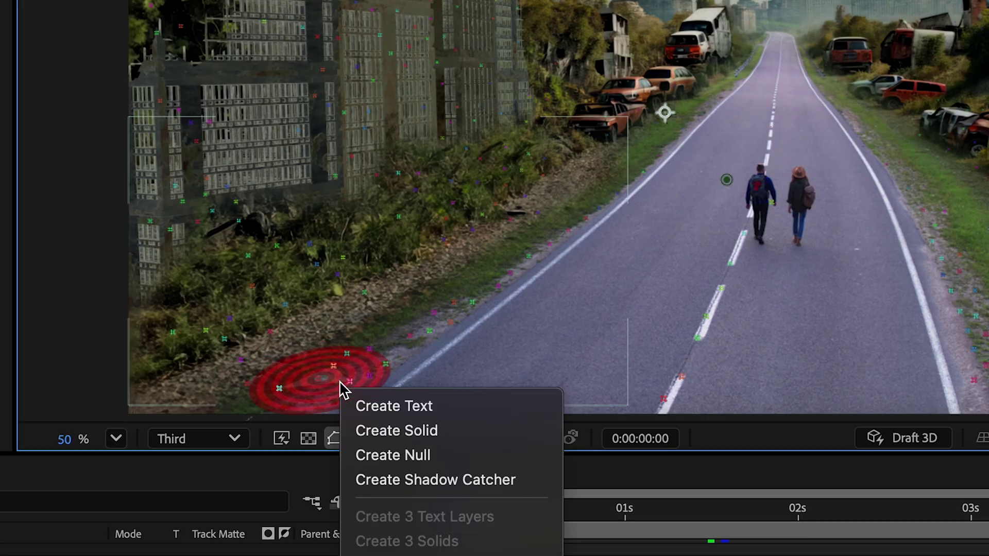
{"action": "left_click", "coordinate": [380, 431]}
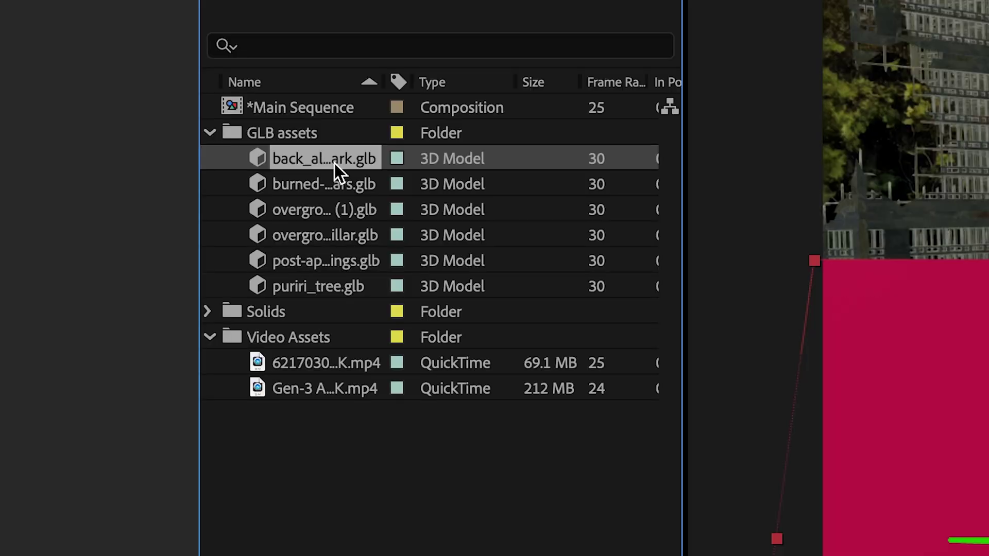
{"action": "left_click_drag", "start_coordinate": [335, 163], "coordinate": [518, 327]}
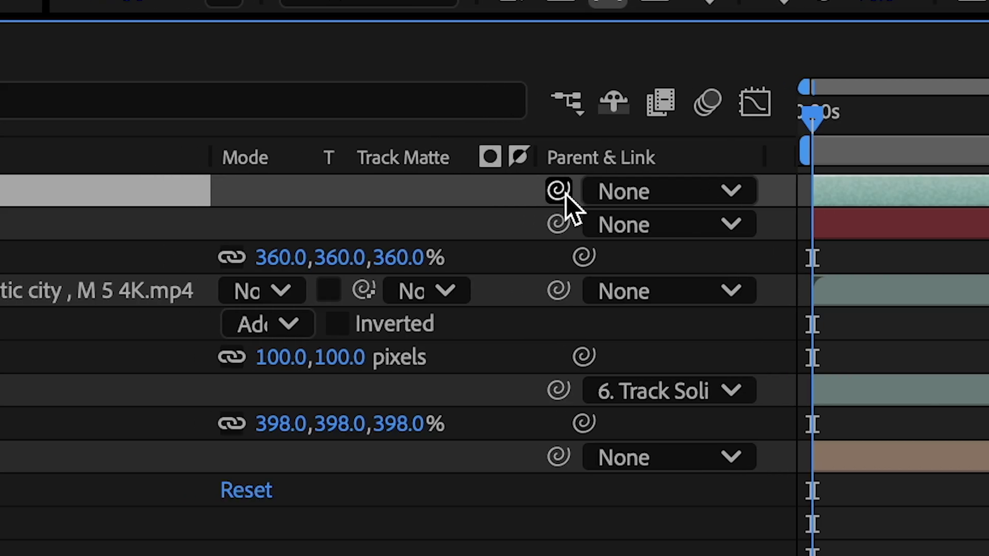
Position the back alley bulwark road-sign model in the foreground on the left side of the road.
{"action": "left_click_drag", "start_coordinate": [496, 193], "coordinate": [941, 343]}
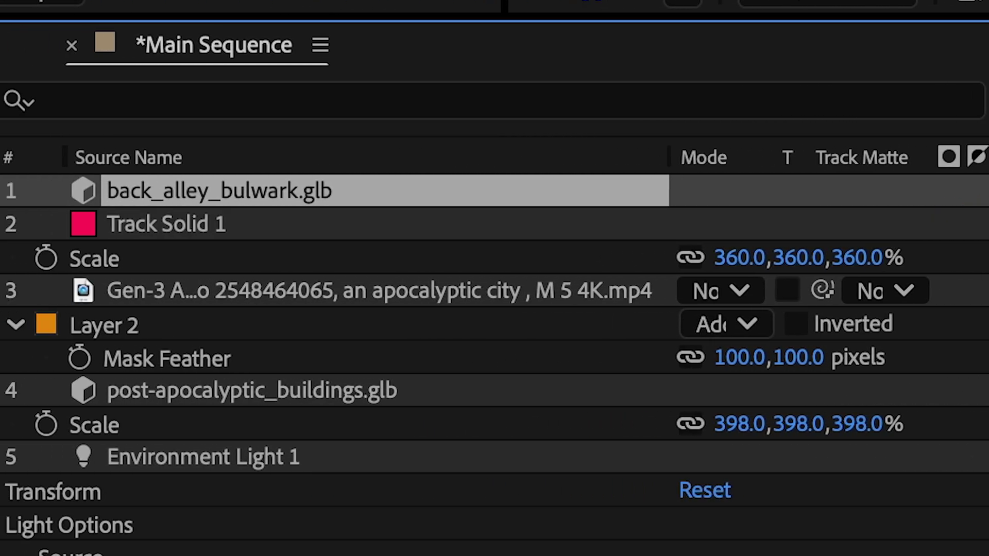
{"action": "left_click_drag", "start_coordinate": [613, 518], "coordinate": [578, 519]}
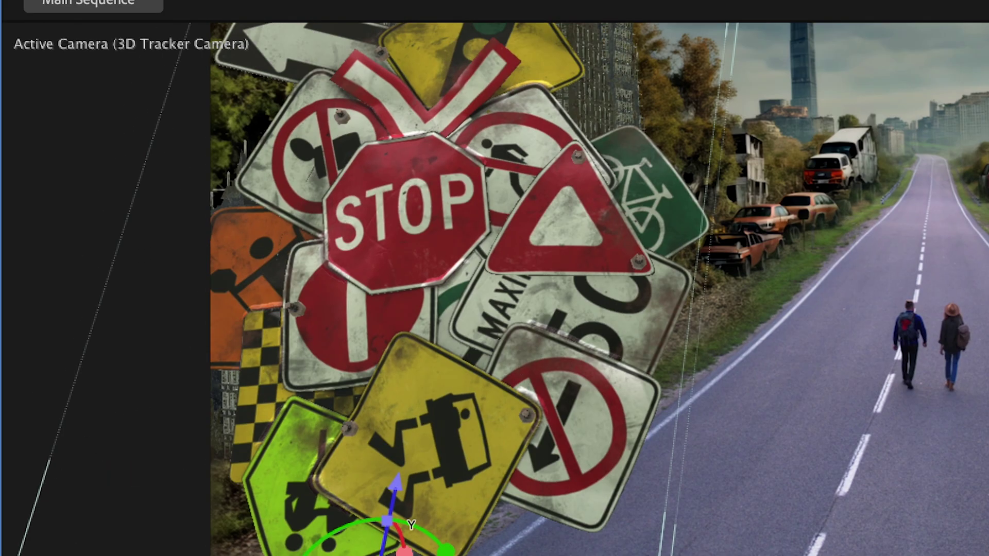
{"action": "left_click_drag", "start_coordinate": [394, 491], "coordinate": [376, 555]}
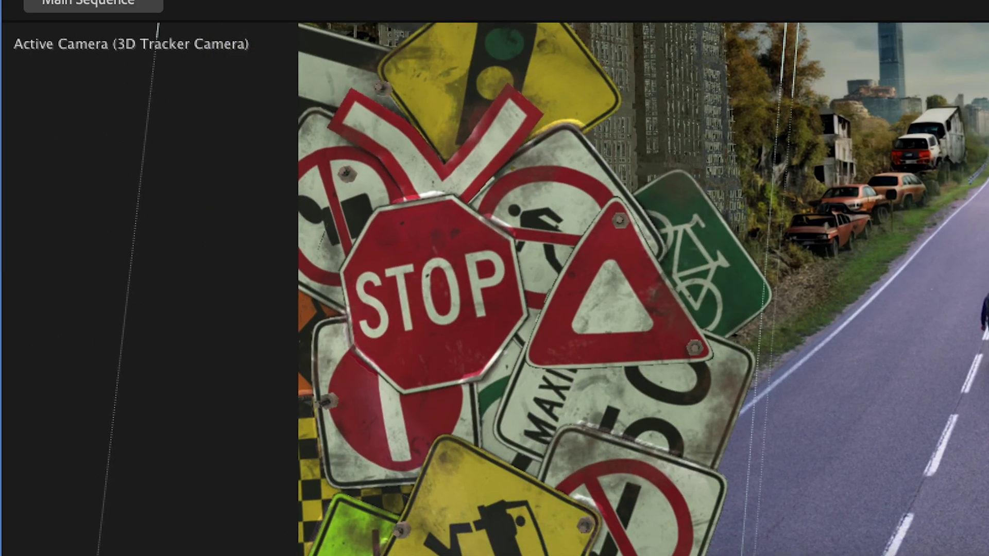
{"action": "left_click_drag", "start_coordinate": [547, 386], "coordinate": [614, 401]}
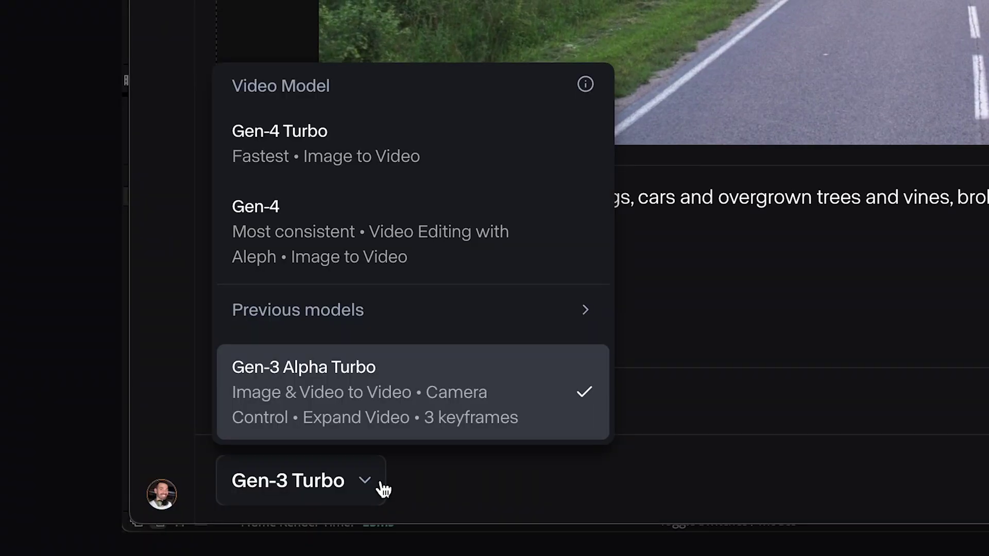
Start a new Runway video session with the prompt "Add to the background horizon a city in flames smoke rising, realistic, keeping all elements and characters in tact".
{"action": "left_click", "coordinate": [369, 482]}
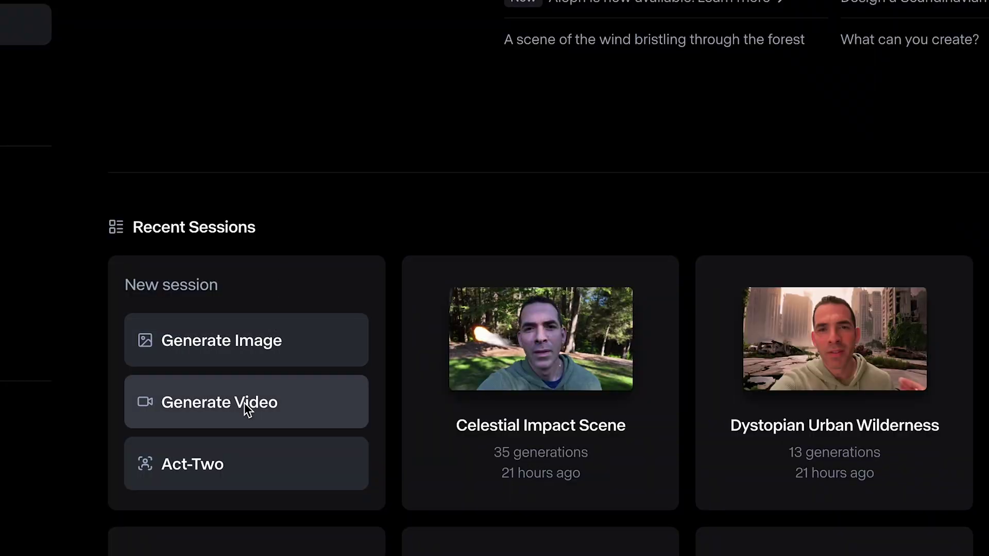
{"action": "left_click", "coordinate": [246, 461]}
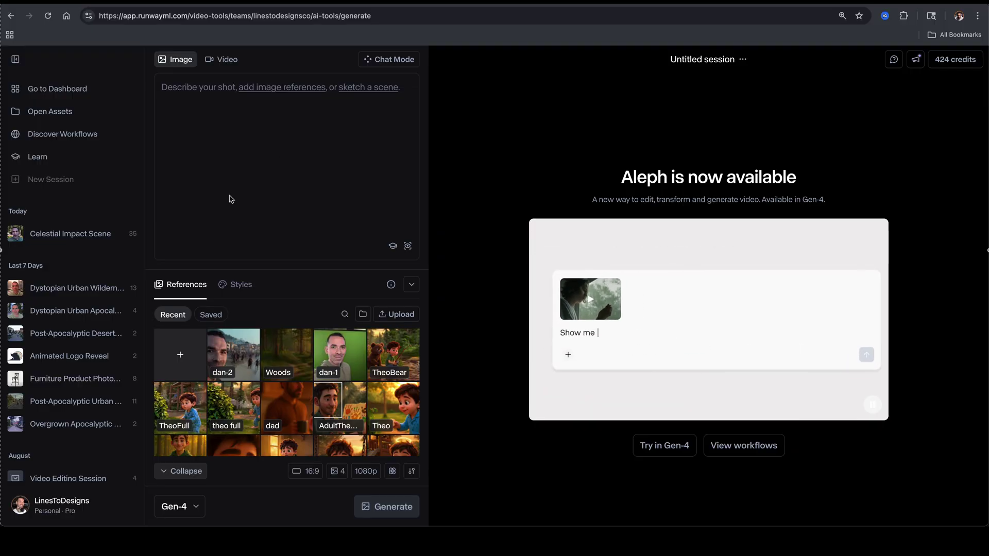
{"action": "left_click", "coordinate": [226, 62]}
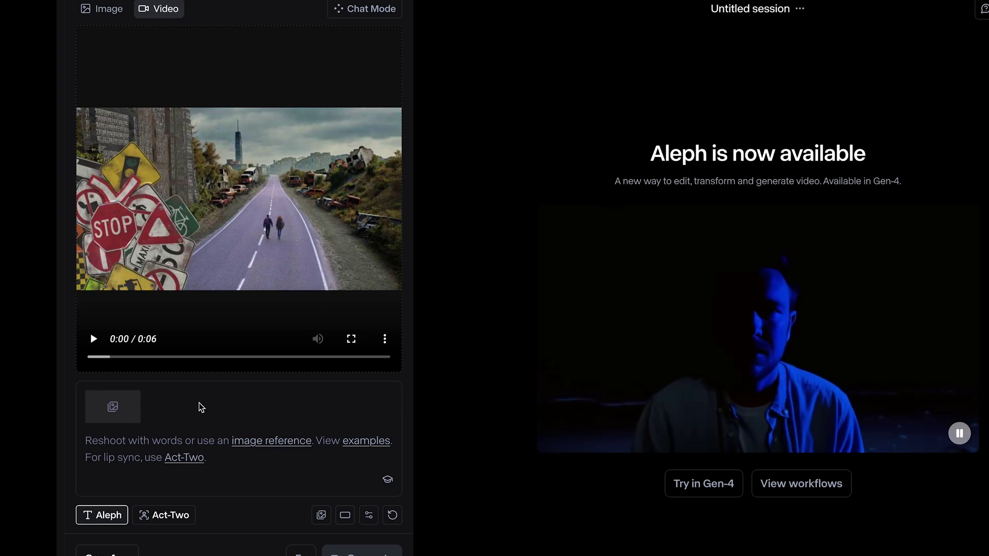
{"action": "type", "text": "Add to the background horizon a city in flames smoke rising, realistic, keeping all elements and characters in tact"}
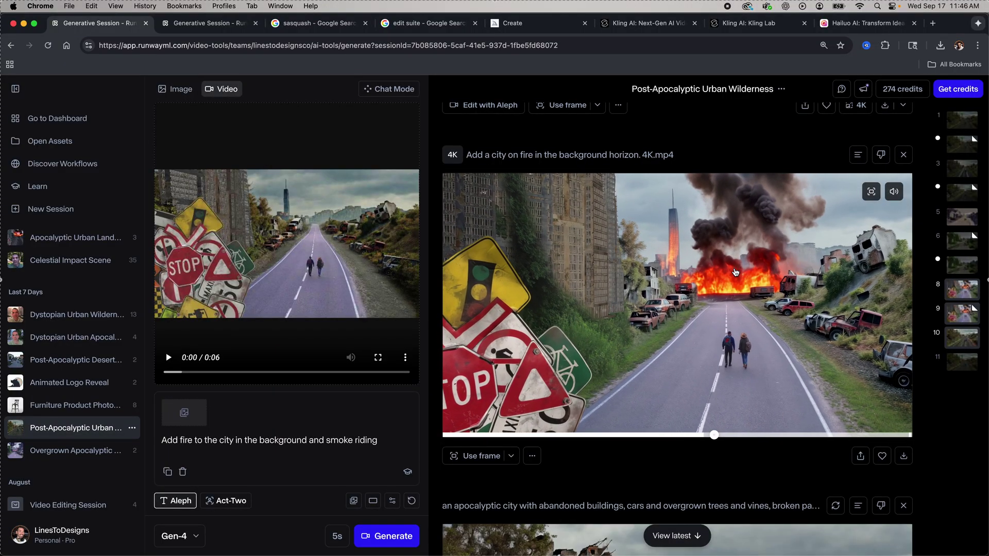
Review the generated burning-city and apocalyptic-road clips in the Post-Apocalyptic Urban Wilderness session.
{"action": "scroll", "coordinate": [735, 272], "scroll_direction": "down", "scroll_amount": 6}
{"action": "scroll", "coordinate": [734, 272], "scroll_direction": "down", "scroll_amount": 1}
{"action": "left_click", "coordinate": [705, 302]}
{"action": "scroll", "coordinate": [698, 316], "scroll_direction": "down", "scroll_amount": 1}
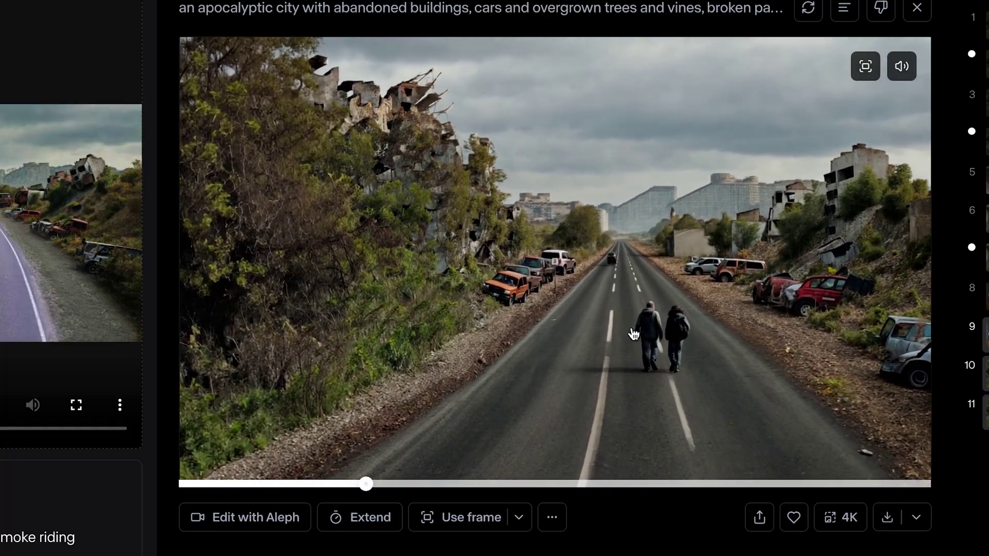
{"action": "left_click", "coordinate": [662, 351]}
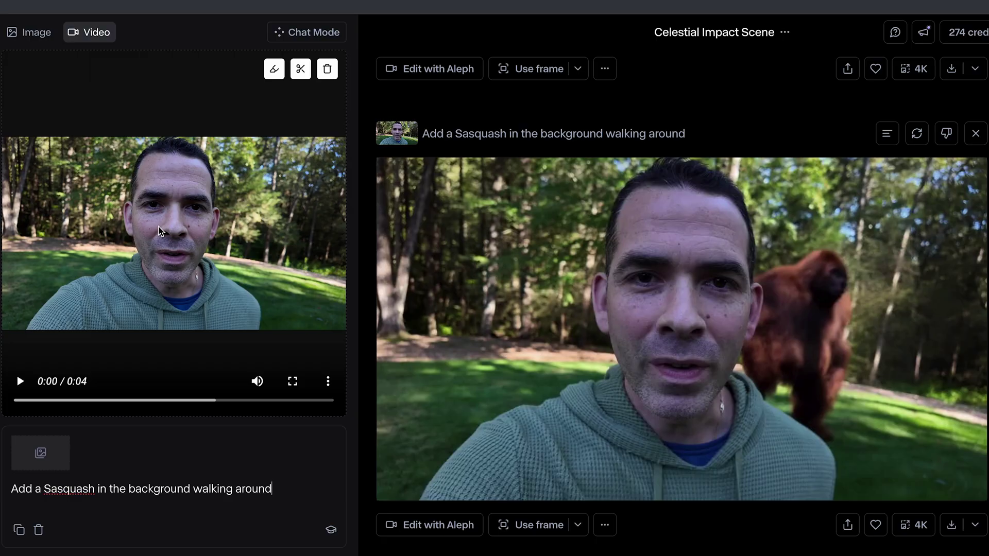
Mute the source clip, play the generated "Add a Sasquash in the background walking around" video and toggle its sound.
{"action": "left_click", "coordinate": [257, 381]}
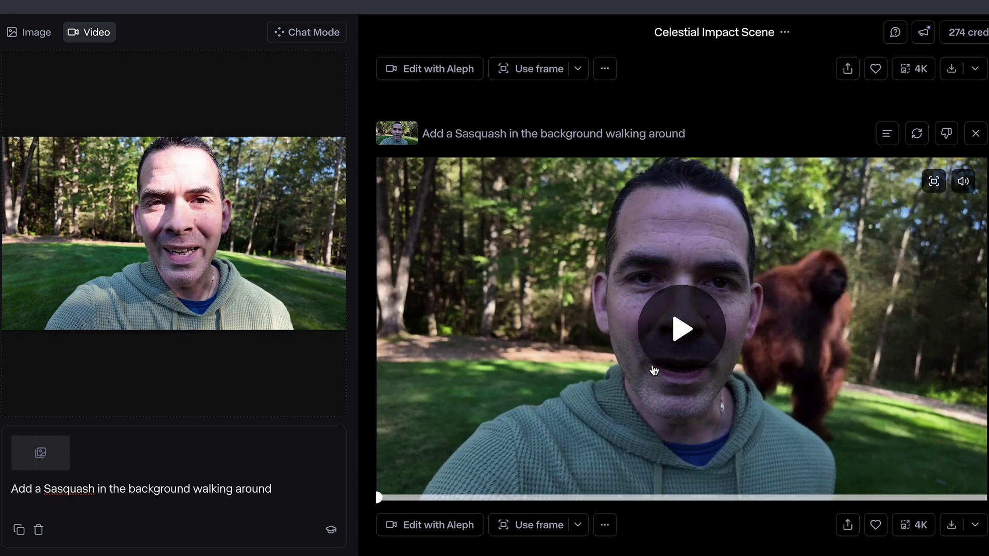
{"action": "left_click", "coordinate": [669, 335]}
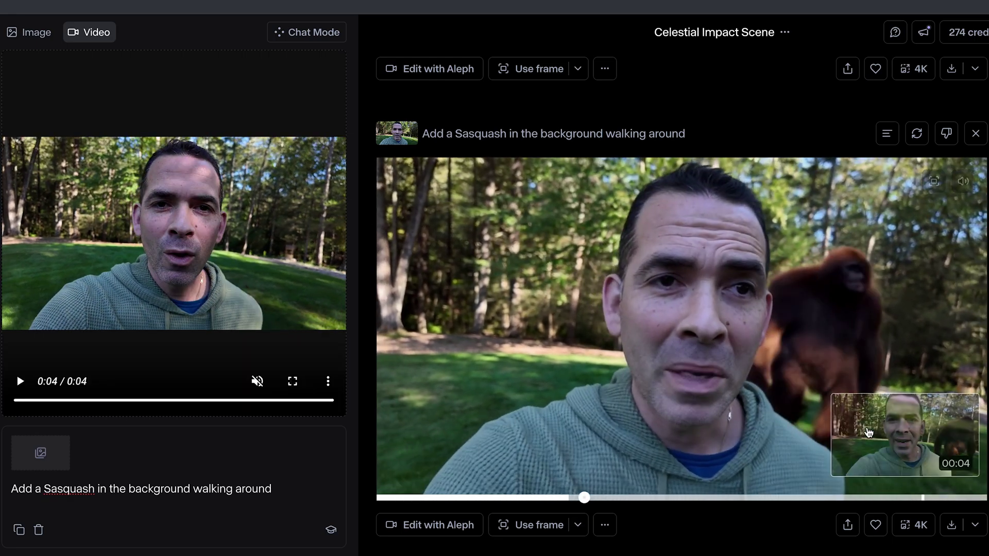
{"action": "left_click", "coordinate": [962, 182]}
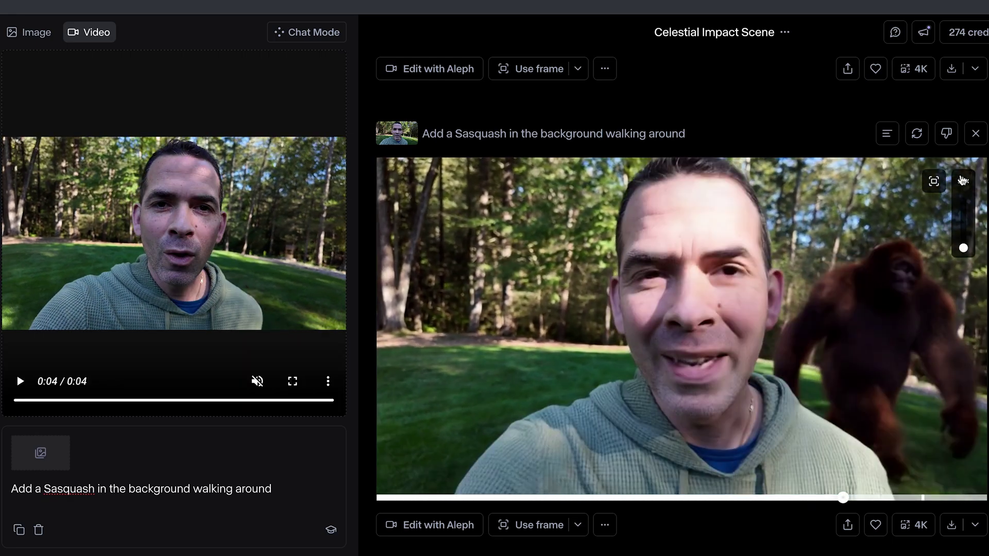